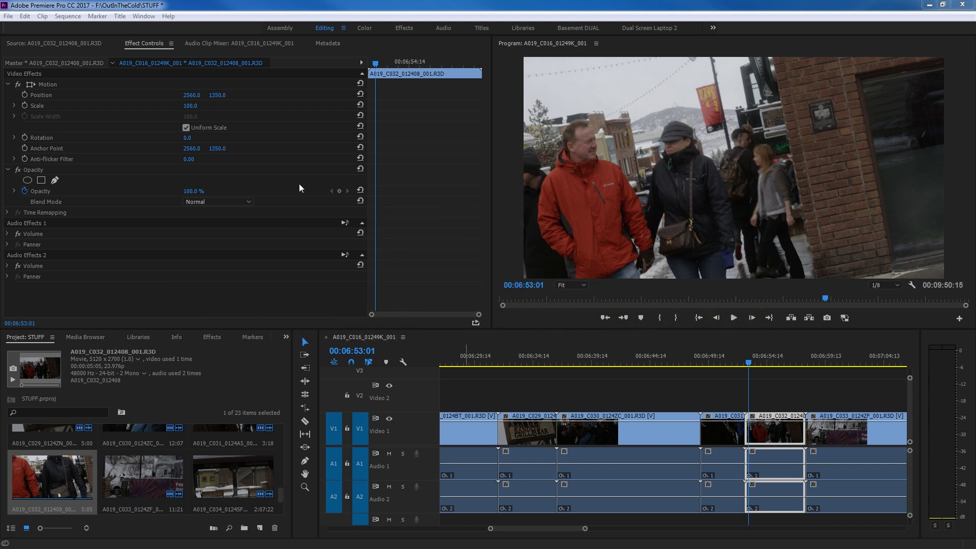
- Play the clip A019_C032_012408_001.R3D to review the couple's movement, and return the playhead near its start
left_click(768, 422)
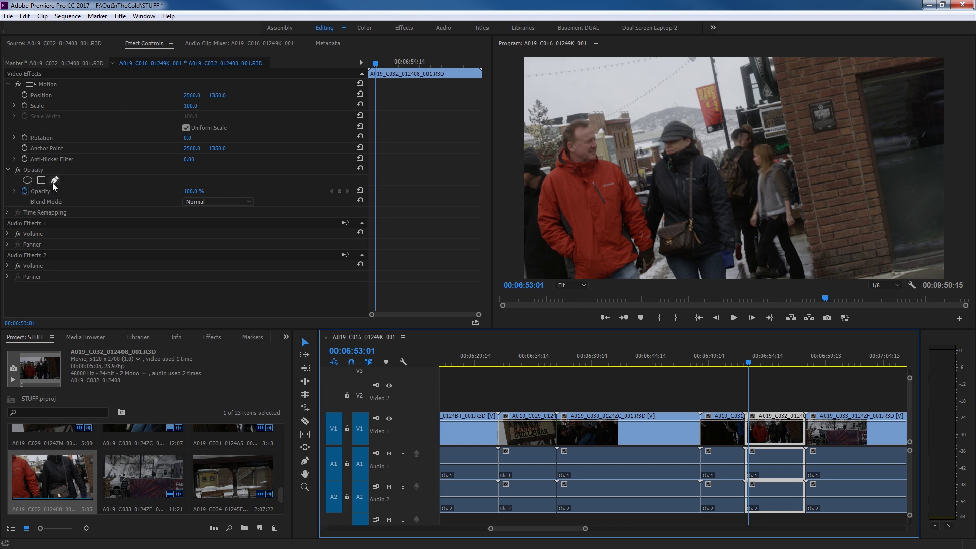
left_click(9, 171)
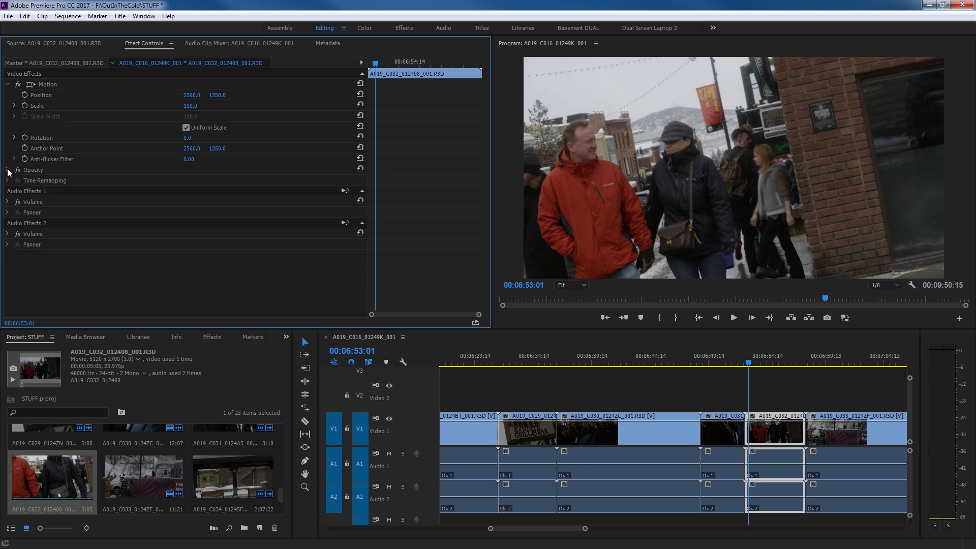
left_click(206, 337)
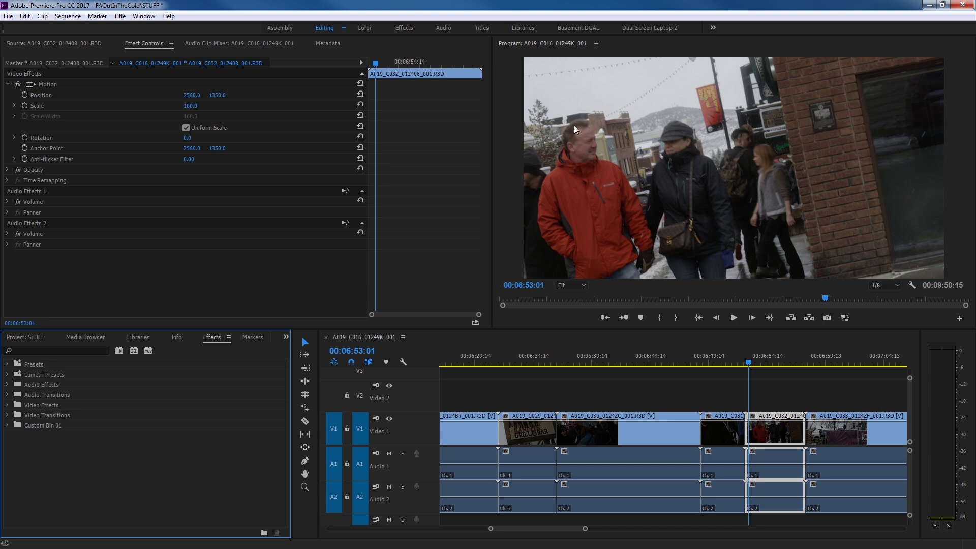
left_click(746, 362)
key("space")
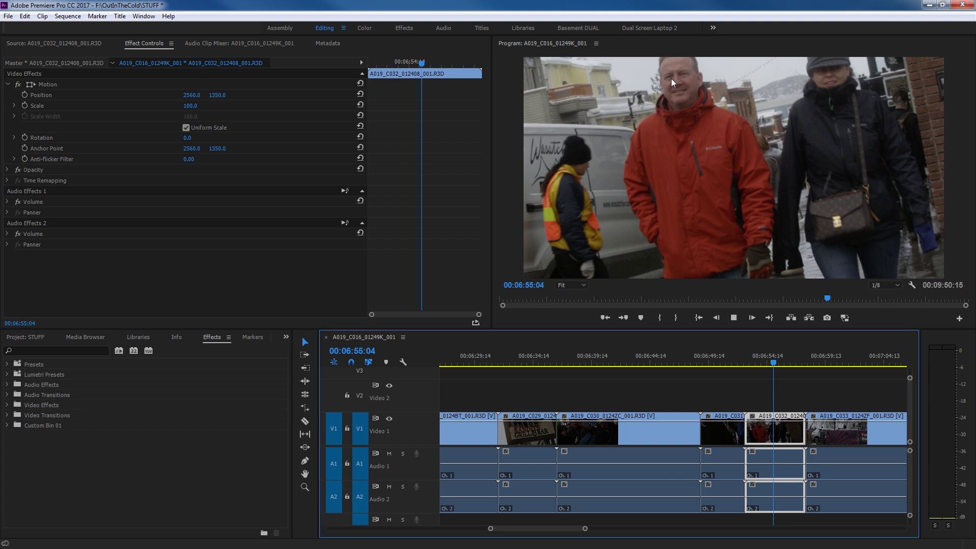
left_click_drag(778, 364, 749, 368)
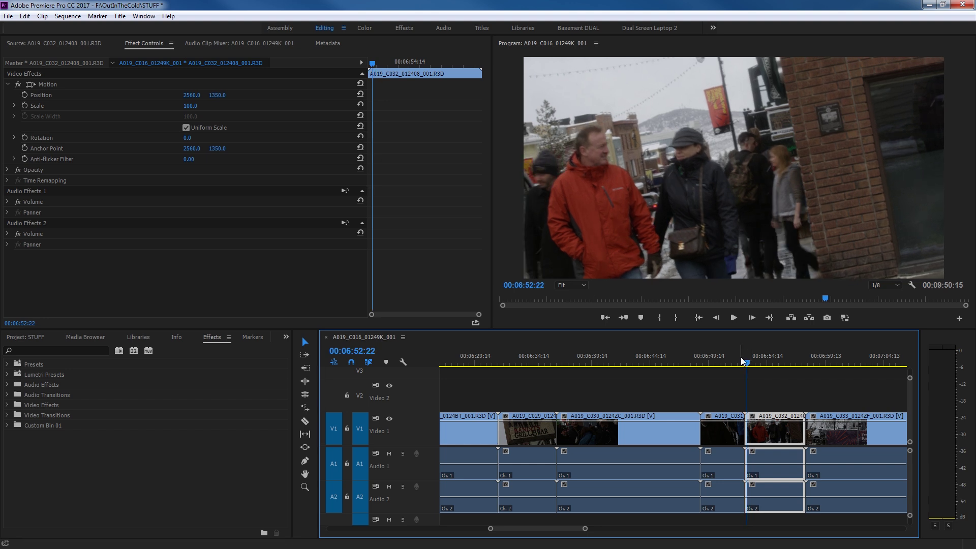
- Search the effects for "mosa" and apply the Mosaic video effect to the clip A019_C032_012408_001.R3D
left_click(202, 338)
left_click(65, 361)
left_click(64, 350)
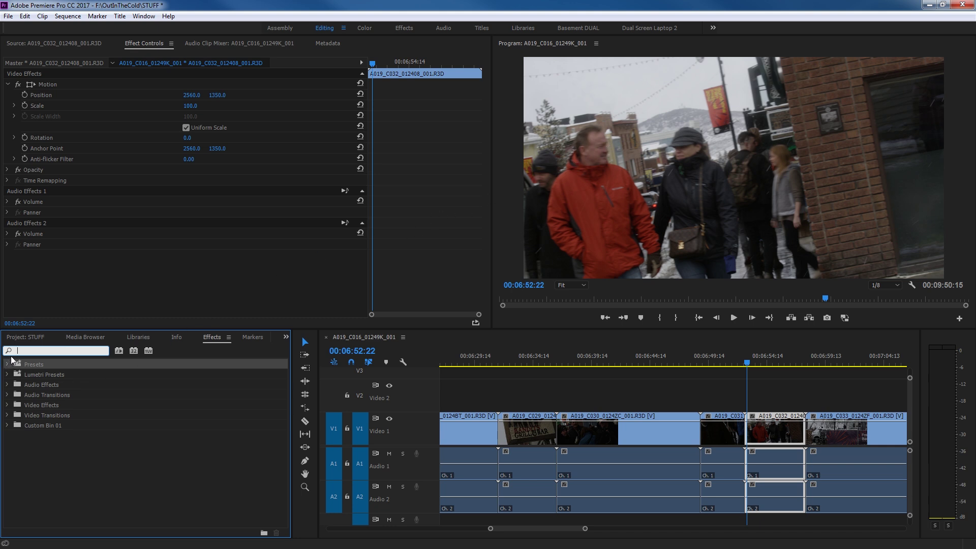
type("mosa")
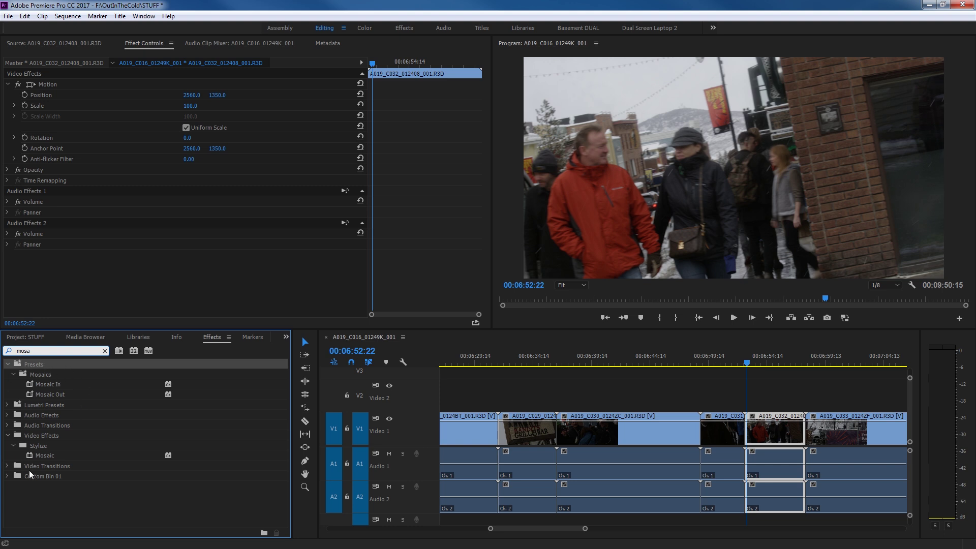
left_click(40, 456)
left_click_drag(36, 456, 773, 422)
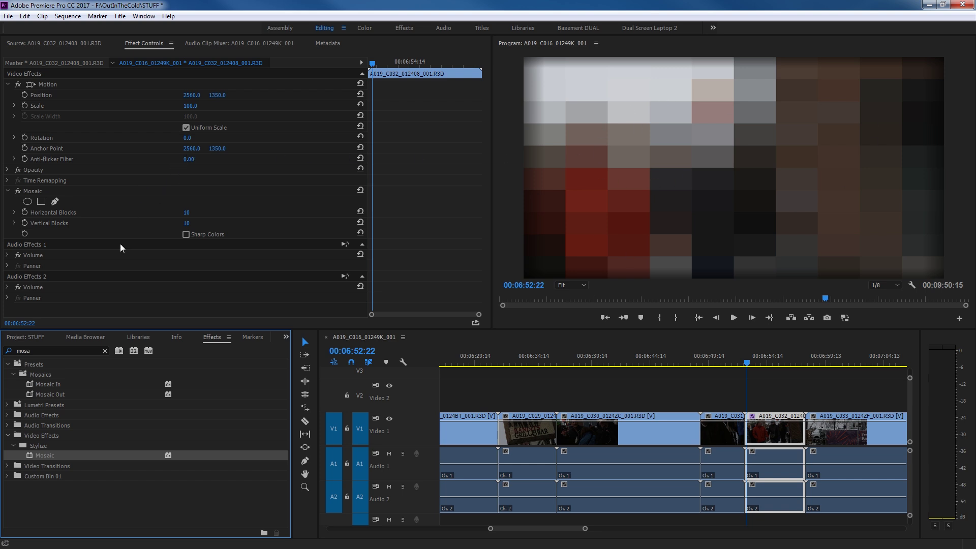
left_click(769, 410)
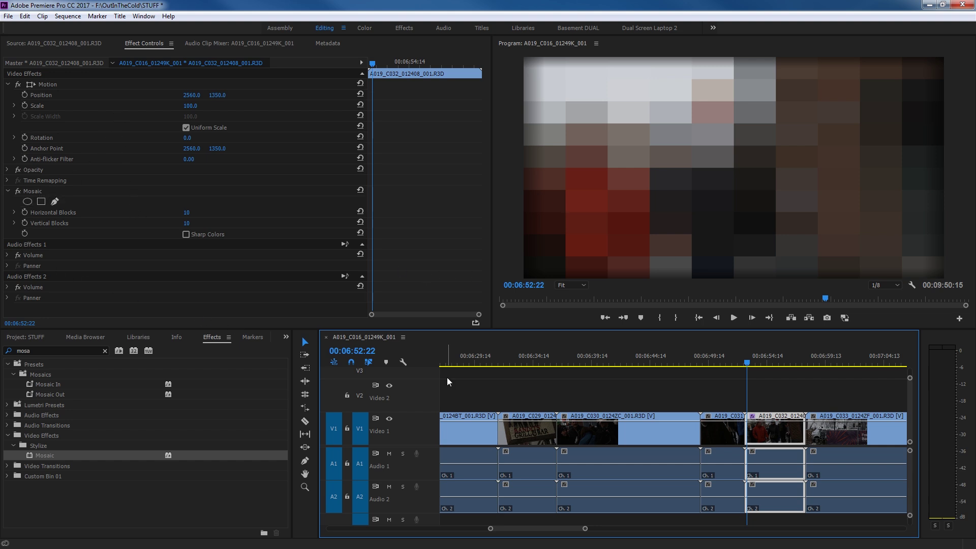
- Set the Mosaic effect's horizontal and vertical blocks to 60
left_click(188, 214)
type("60")
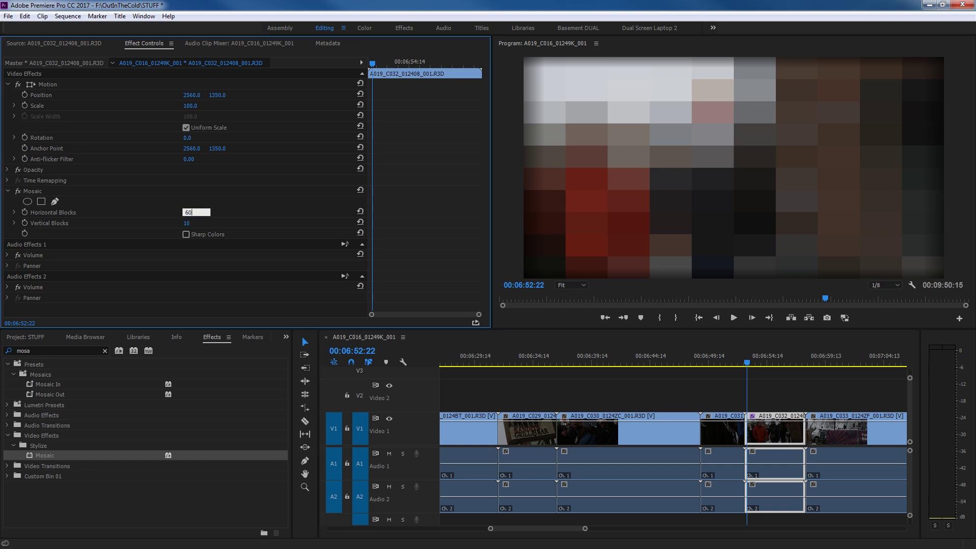
key("Tab")
type("60")
key("Return")
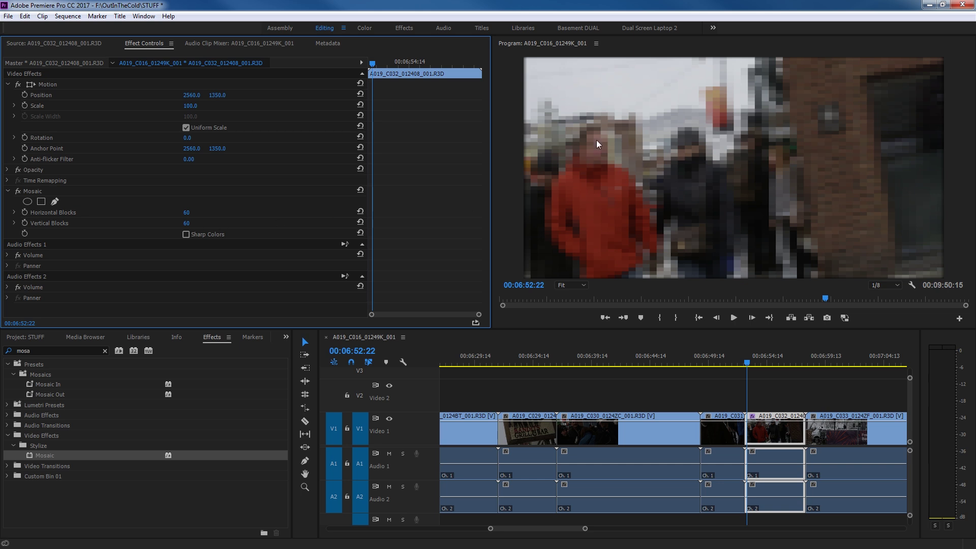
- Set the Mosaic effect's horizontal and vertical blocks to 100
left_click(187, 213)
type("100")
key("Tab")
type("100")
key("Return")
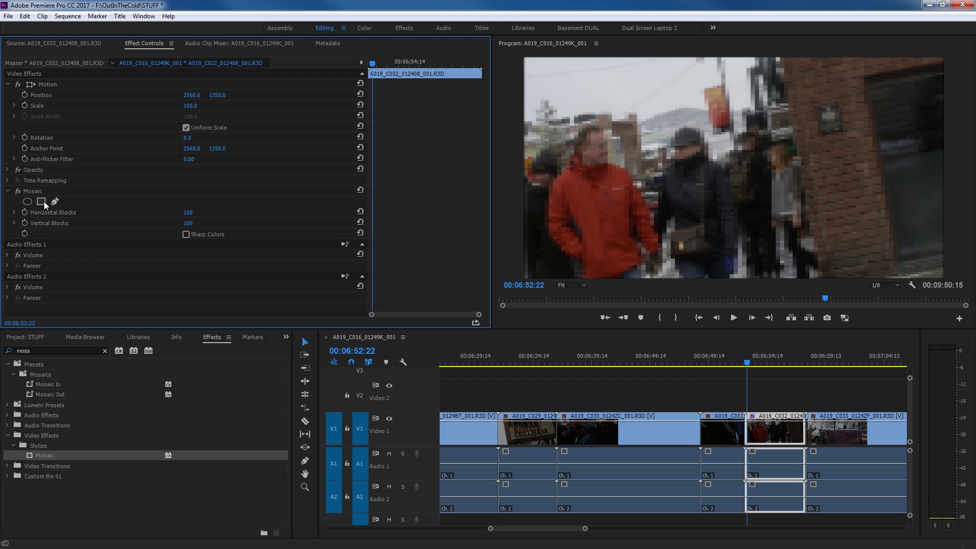
- Add an ellipse mask to the Mosaic effect and fit it closely around the head of the man in the red jacket
left_click(28, 202)
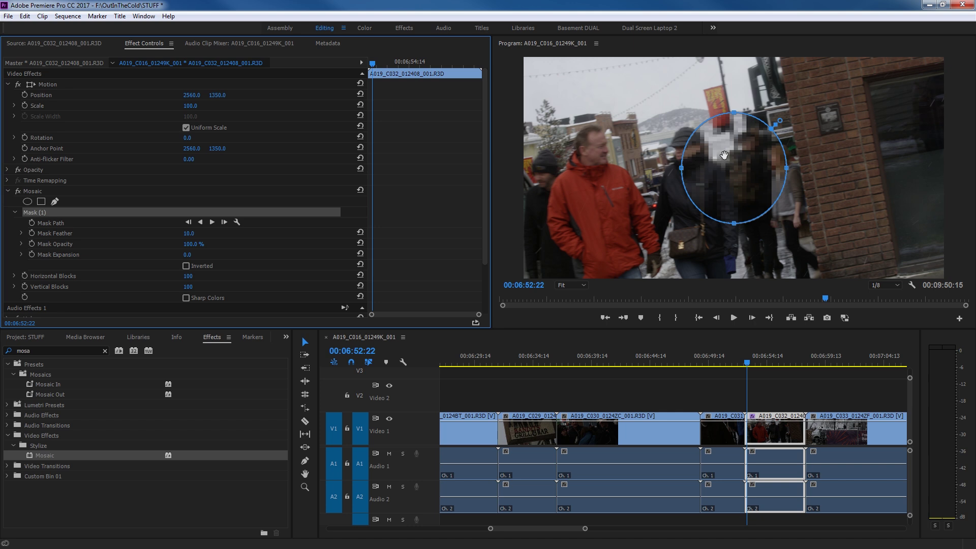
left_click_drag(731, 153, 592, 141)
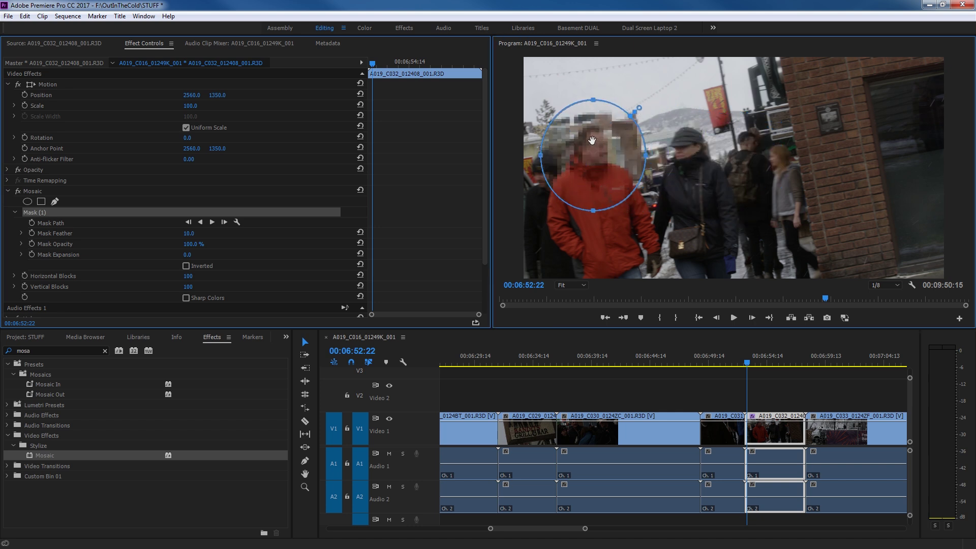
left_click_drag(541, 154, 577, 161)
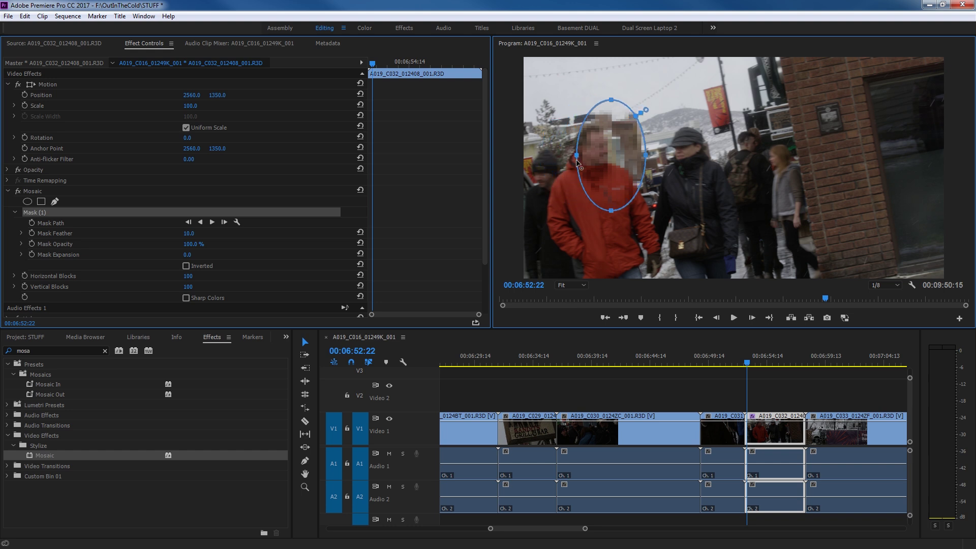
left_click_drag(611, 210, 607, 166)
left_click_drag(648, 138, 614, 140)
left_click_drag(595, 102, 593, 126)
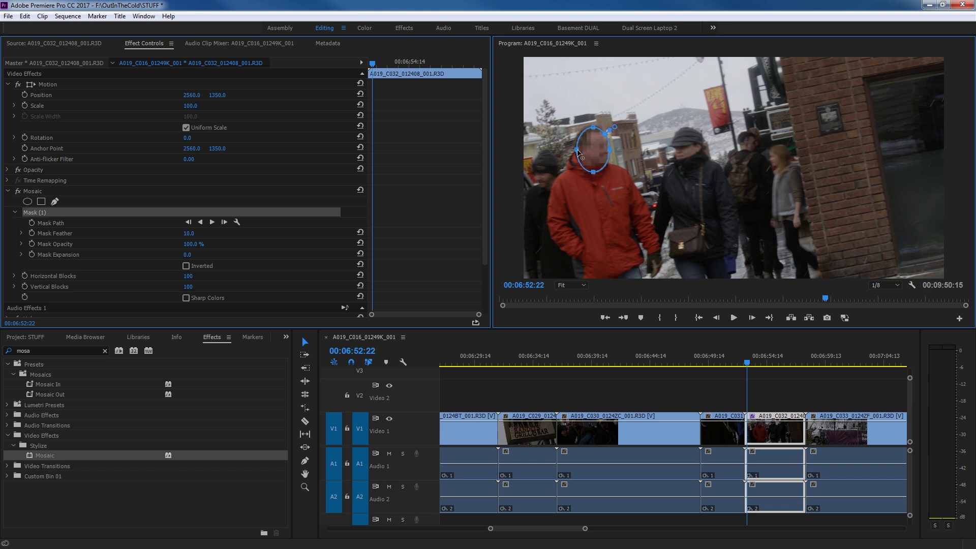
left_click_drag(577, 150, 575, 150)
left_click_drag(615, 147, 607, 149)
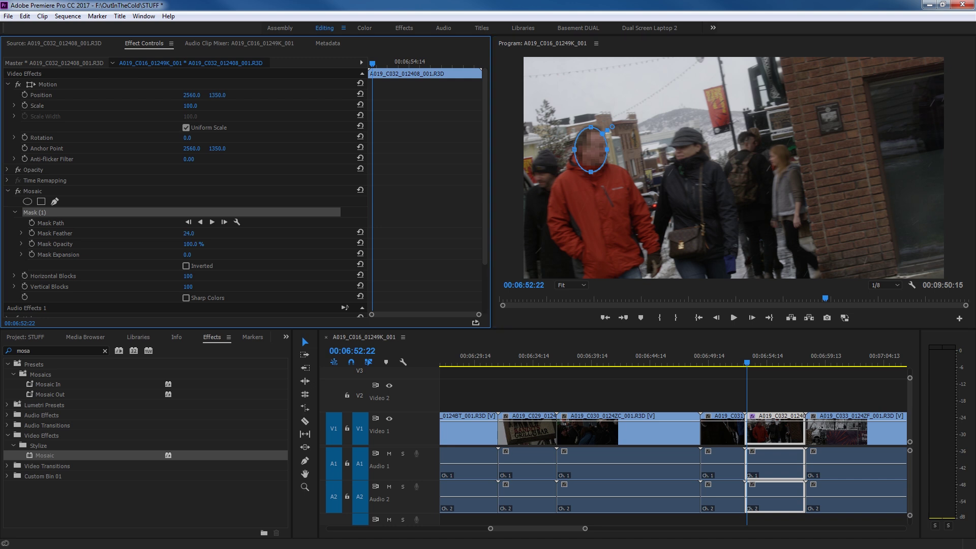
- Soften the edge of the Mosaic mask with a feather of 88
left_click_drag(189, 233, 228, 234)
left_click(620, 121)
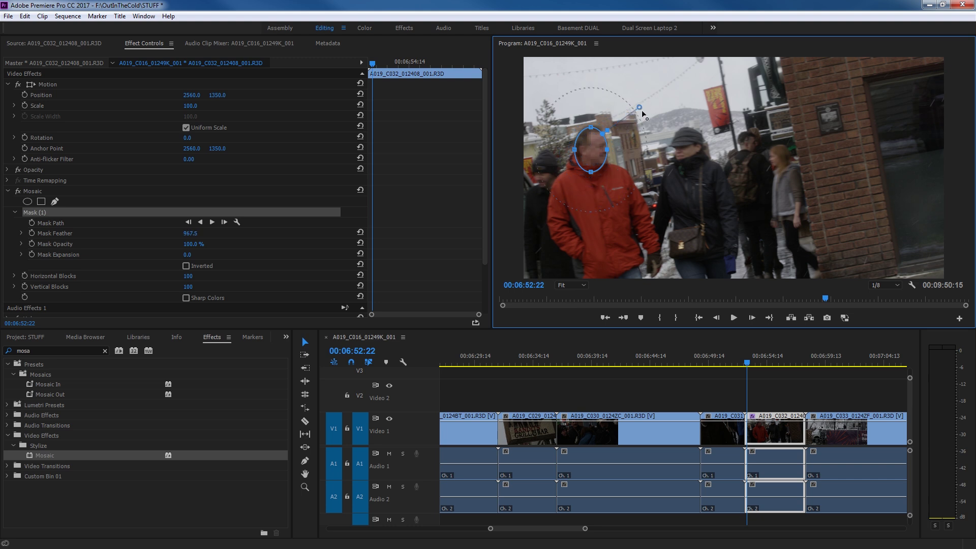
left_click_drag(625, 125, 621, 129)
left_click_drag(617, 123, 619, 121)
- Set the Mosaic mask's expansion to 38
left_click(189, 257)
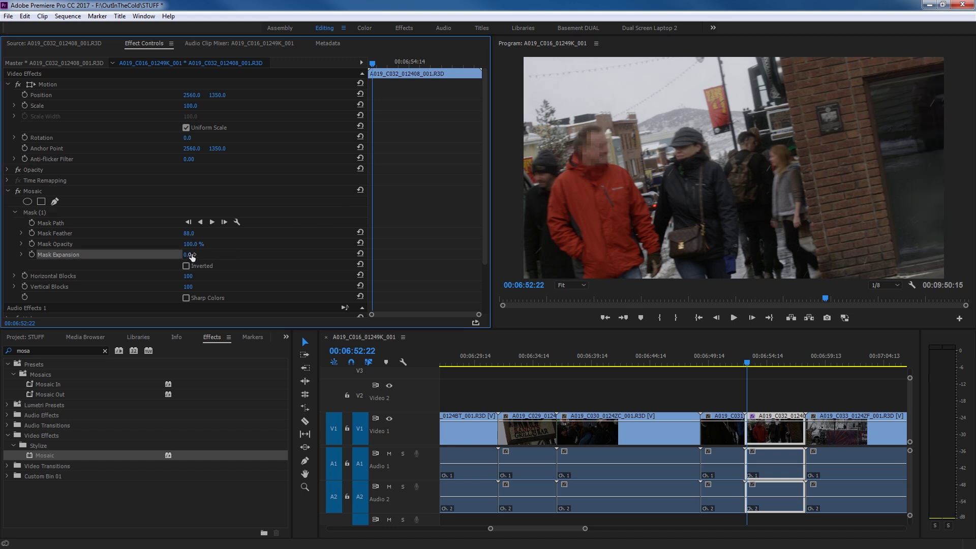
left_click(242, 253)
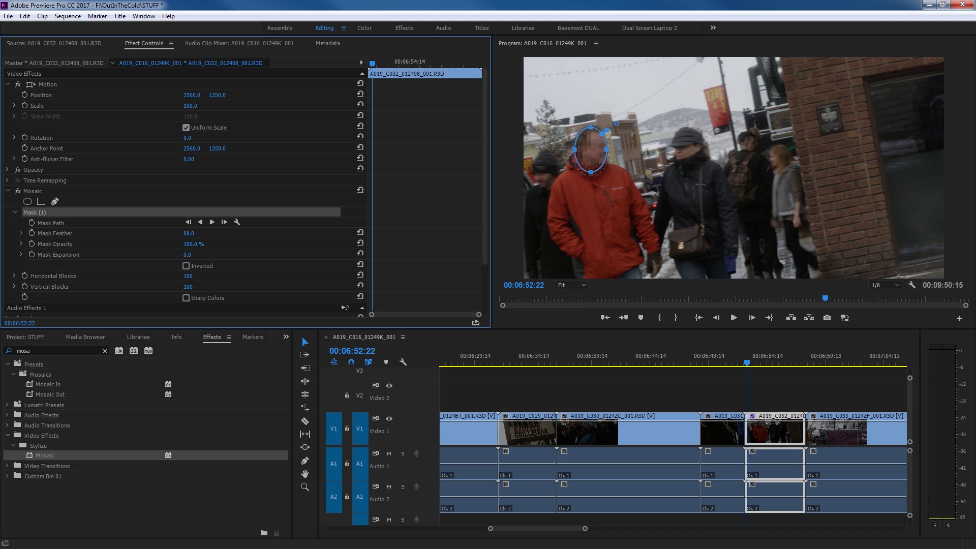
mouse_move(188, 255)
left_mouse_down()
mouse_move(202, 255)
mouse_move(185, 255)
left_mouse_up()
- Play part of the clip, return to its first frame at 00:06:52:17 and move the mask onto the man's face
key("space")
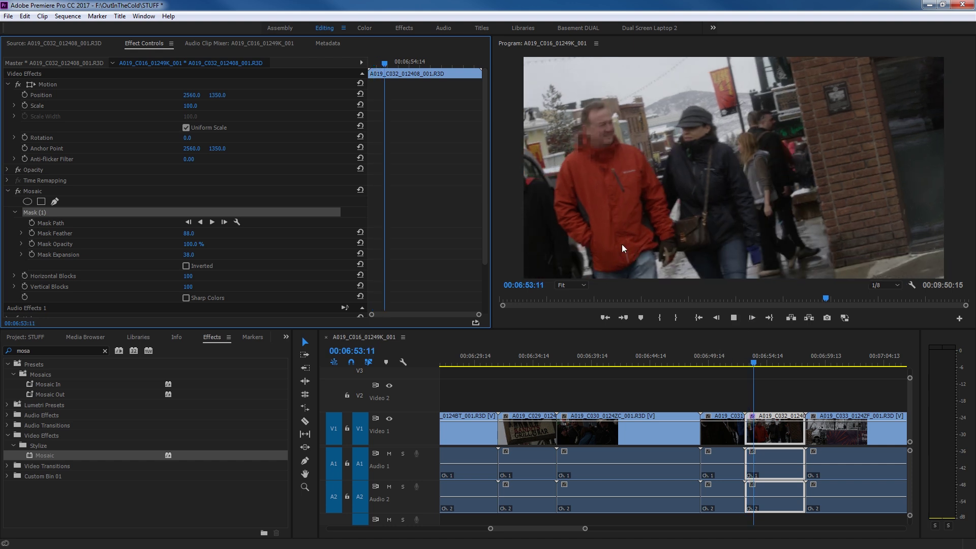
left_click_drag(574, 161, 575, 161)
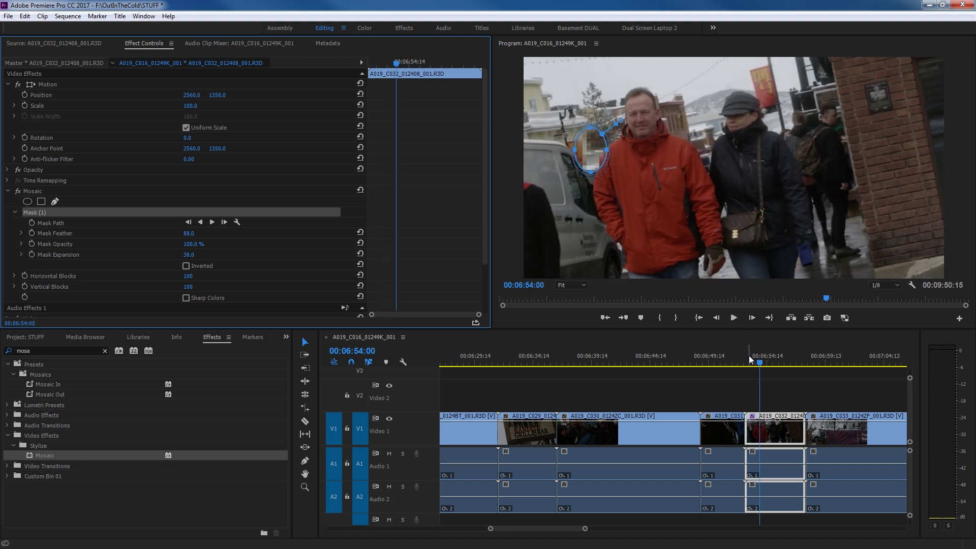
key("Up")
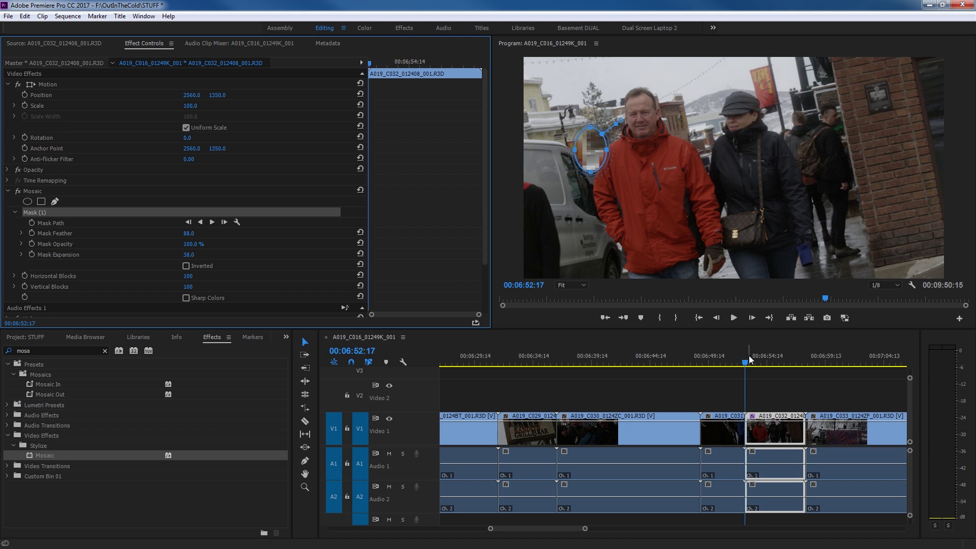
left_click_drag(597, 158, 631, 136)
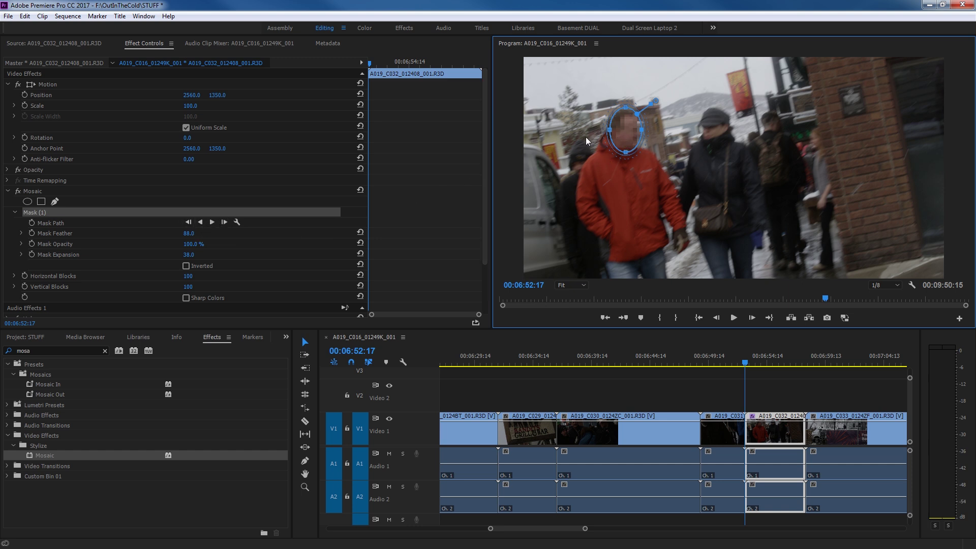
- Track the mask forward from the clip's first frame, stop at 00:06:54:00, and play back the tracked section
left_click(213, 222)
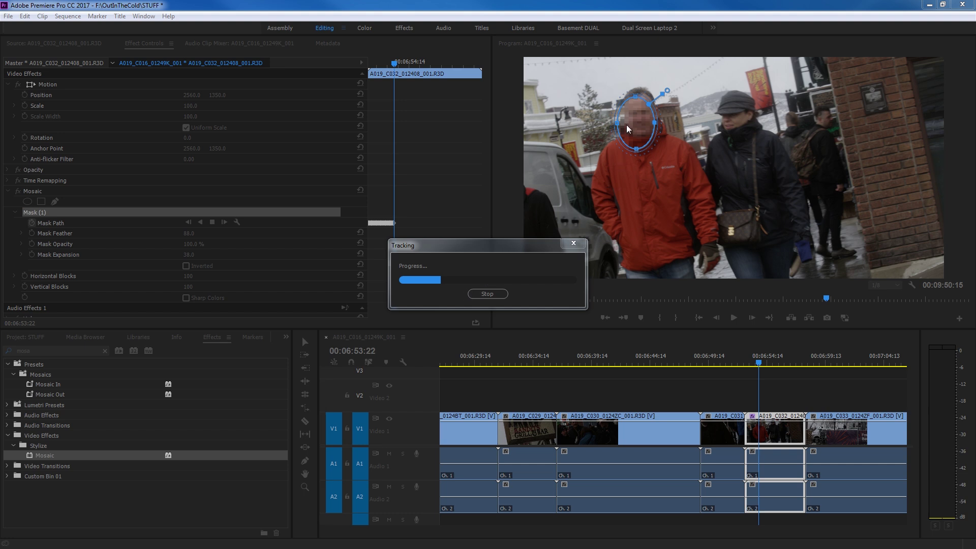
left_click(496, 294)
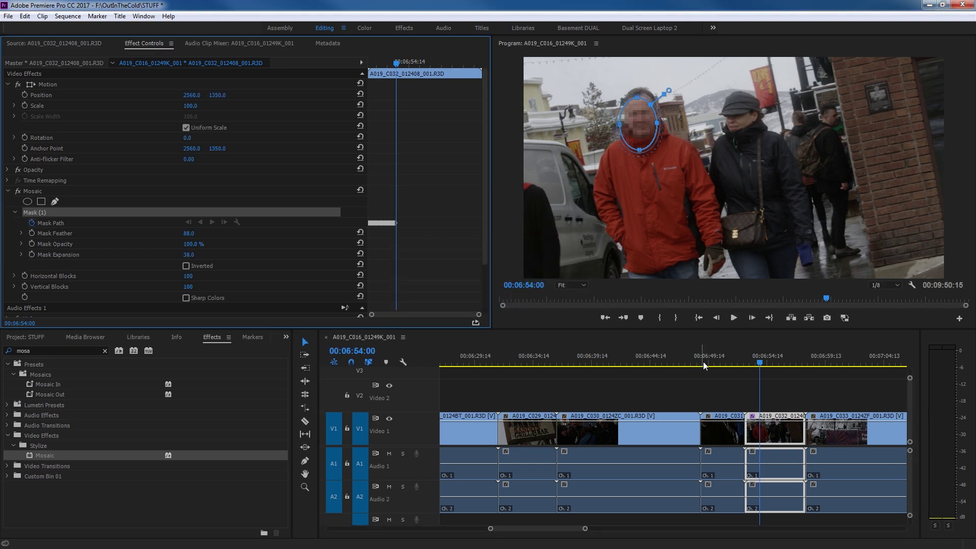
left_click_drag(734, 363, 745, 365)
key("space")
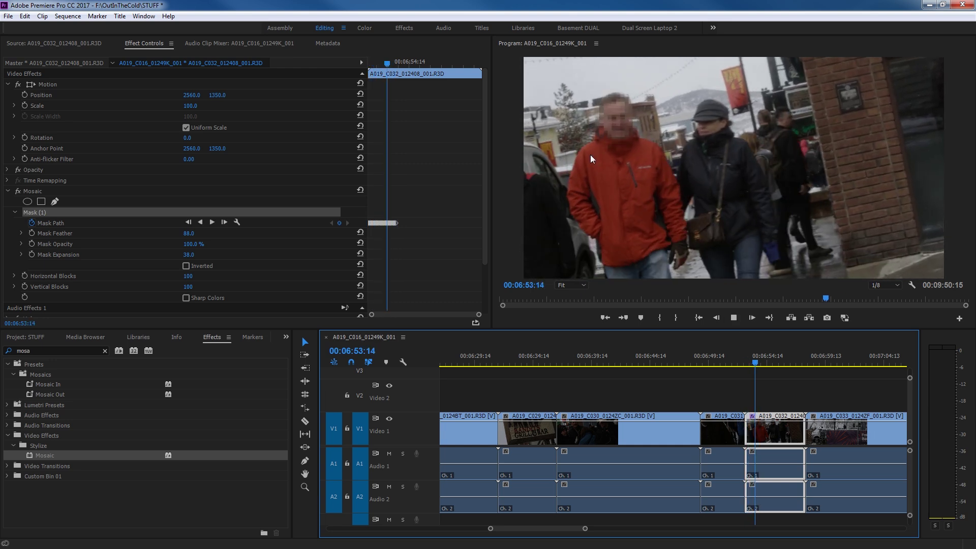
key("space")
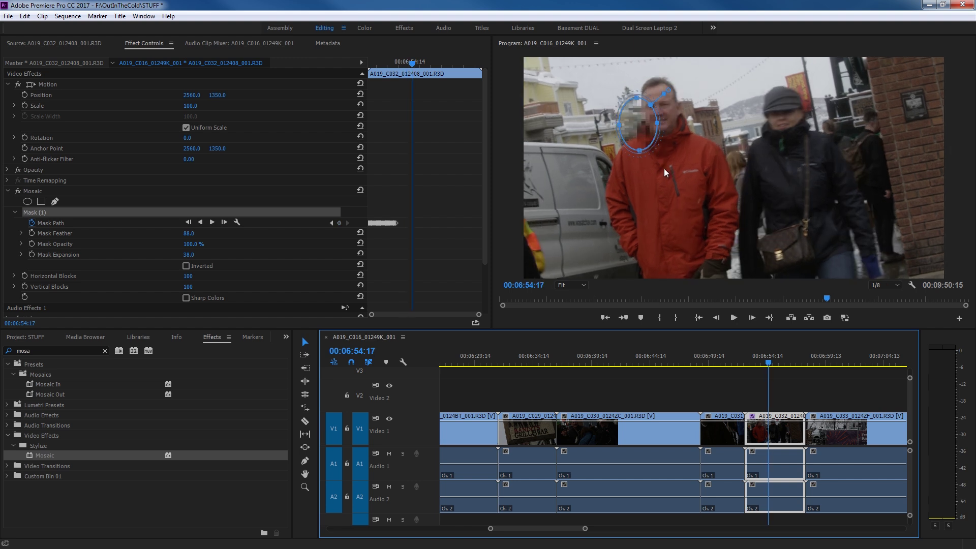
- Move the mask onto the man's face at 00:06:54:19 and track it backward from that frame
left_click(770, 365)
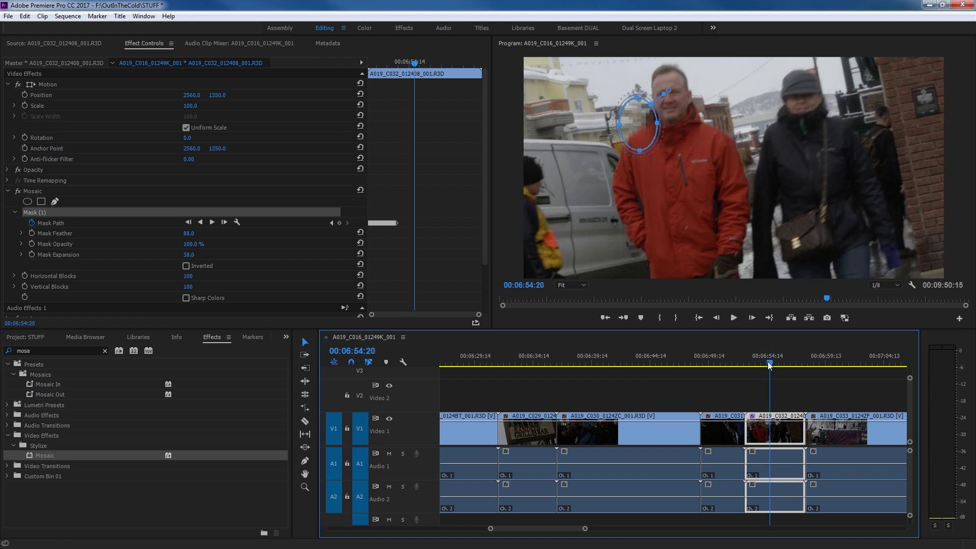
key("Left")
left_click(644, 129)
left_click_drag(645, 130, 672, 106)
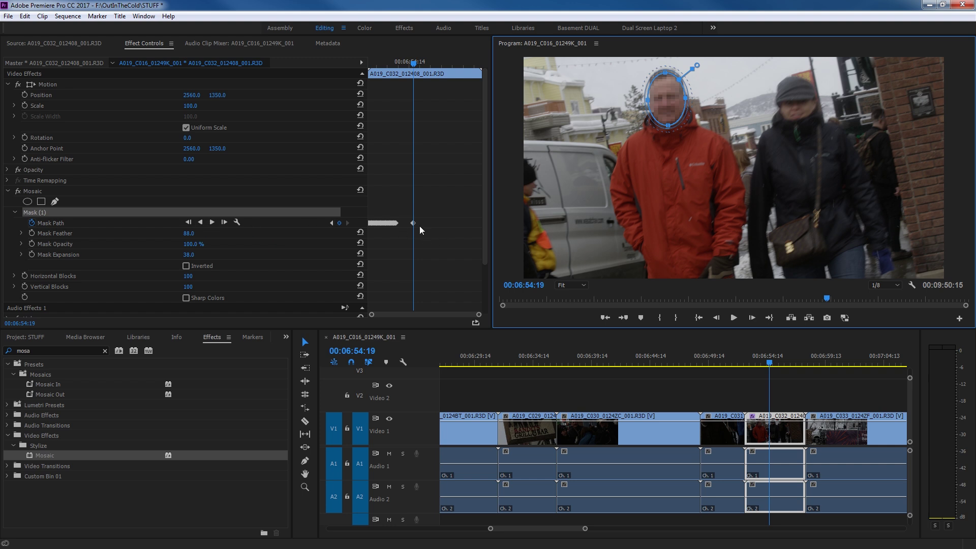
left_click(201, 223)
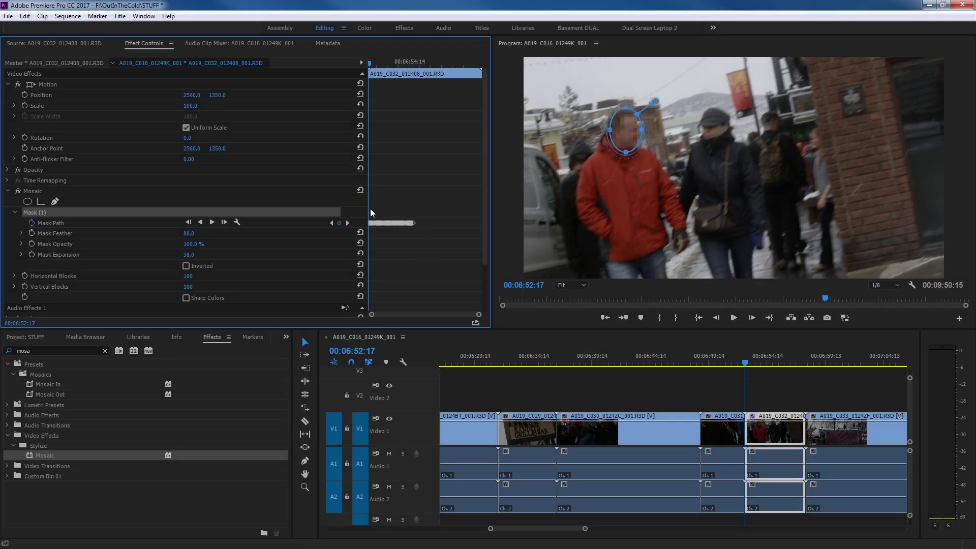
- Widen the effect keyframe area, go to the last mask path keyframe at 00:06:54:19 and track the mask forward from it
left_click_drag(368, 210, 283, 210)
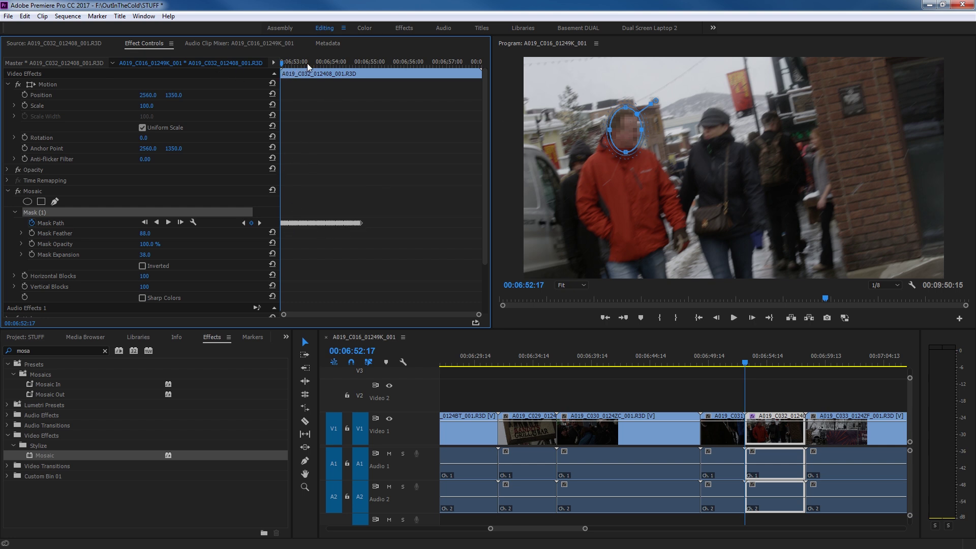
left_click_drag(339, 64, 378, 63)
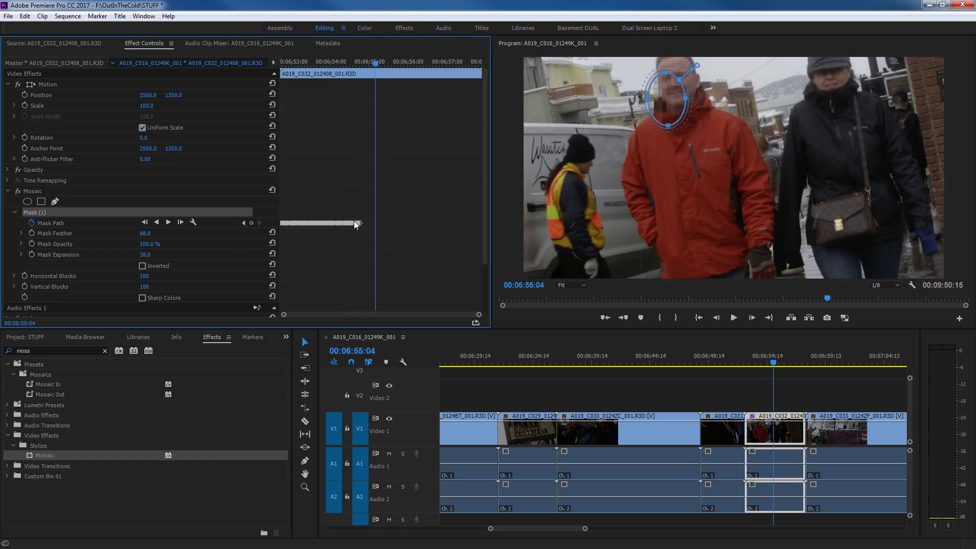
left_click(243, 222)
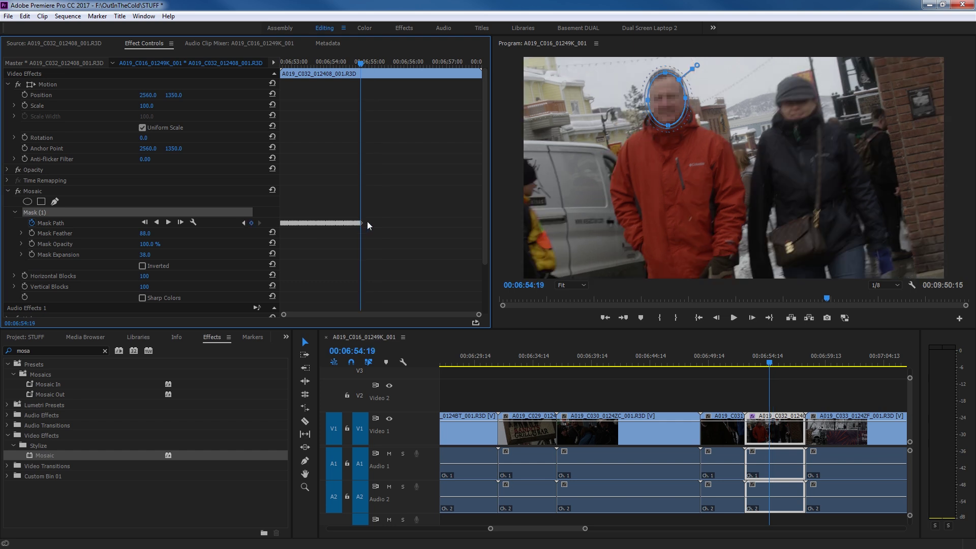
left_click(169, 223)
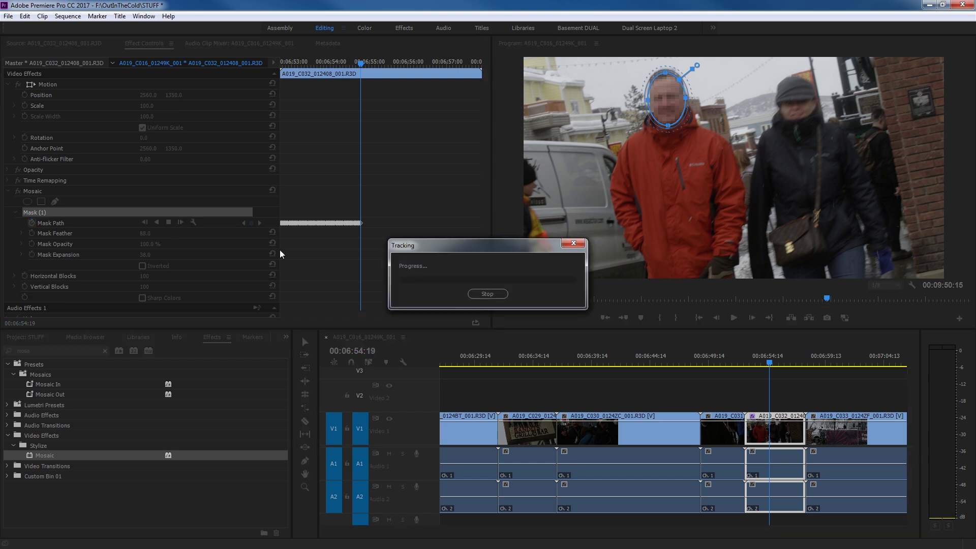
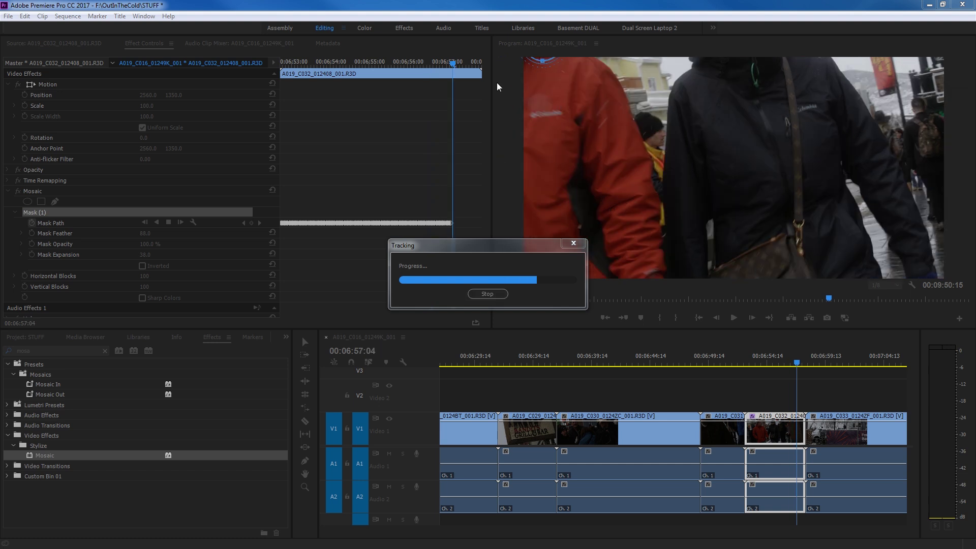
- Stop the forward mask tracking at 00:06:57:06 and go back to 00:06:56:09
left_click(496, 293)
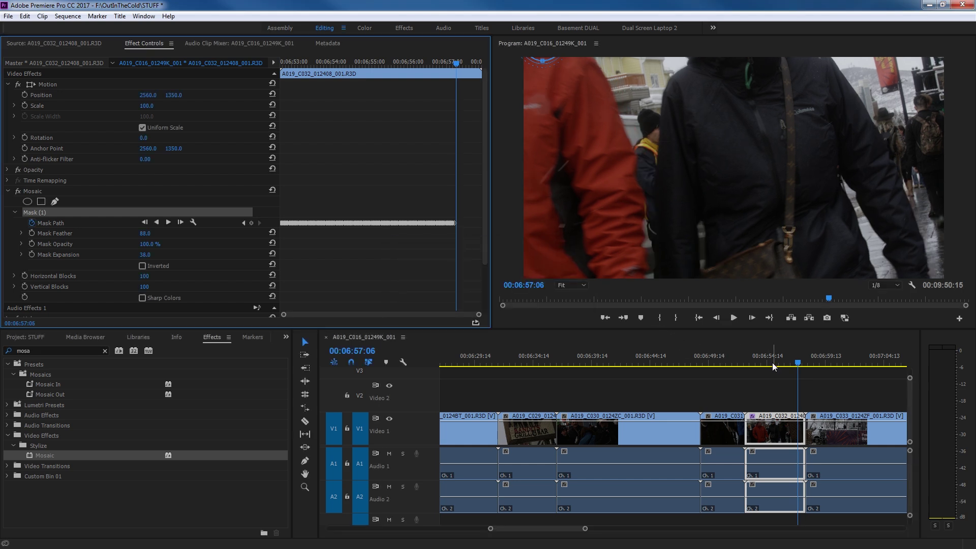
left_click(793, 364)
left_click_drag(795, 365, 789, 365)
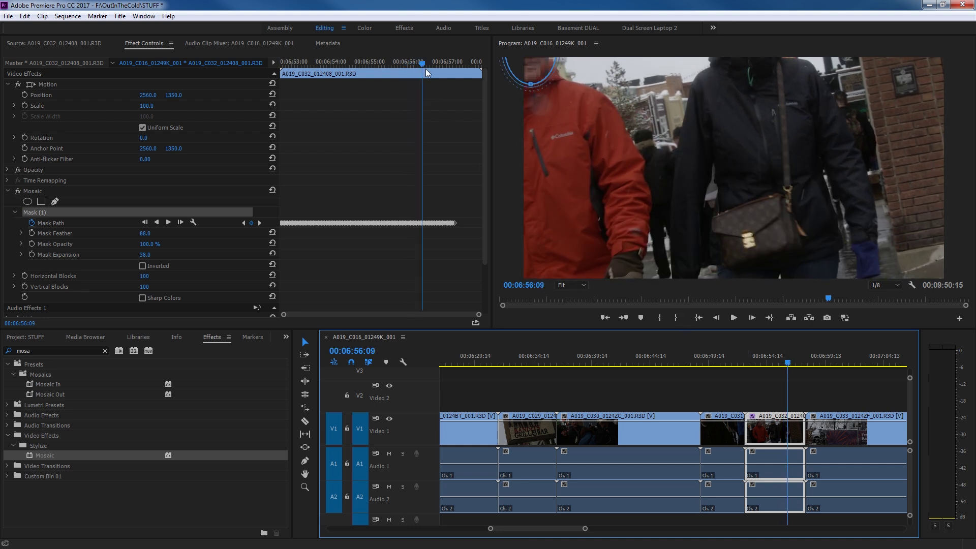
left_click(352, 73)
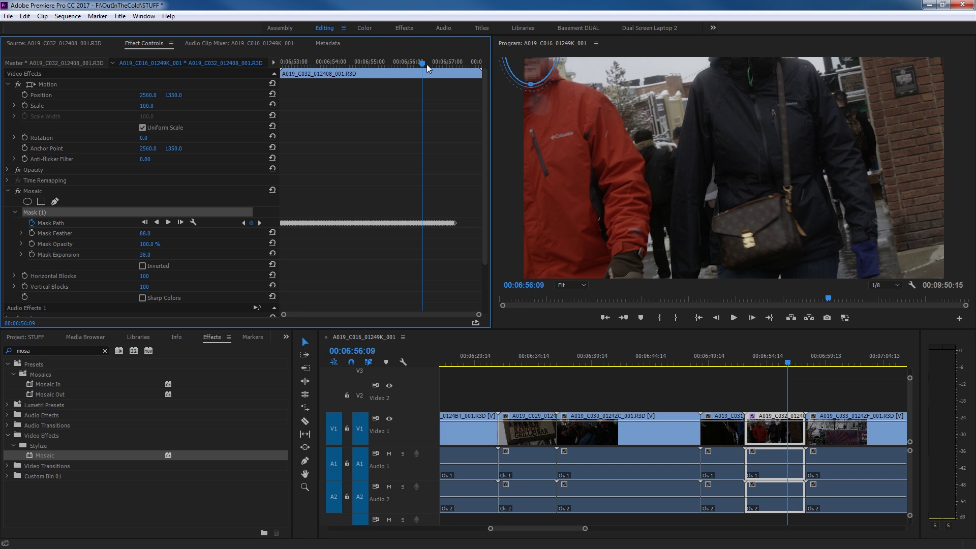
- Check the mask frame by frame against its path keyframes from 00:06:56:09 to 00:06:56:13 and return to 00:06:56:11
key("Right")
key("equal")
key("equal")
key("equal")
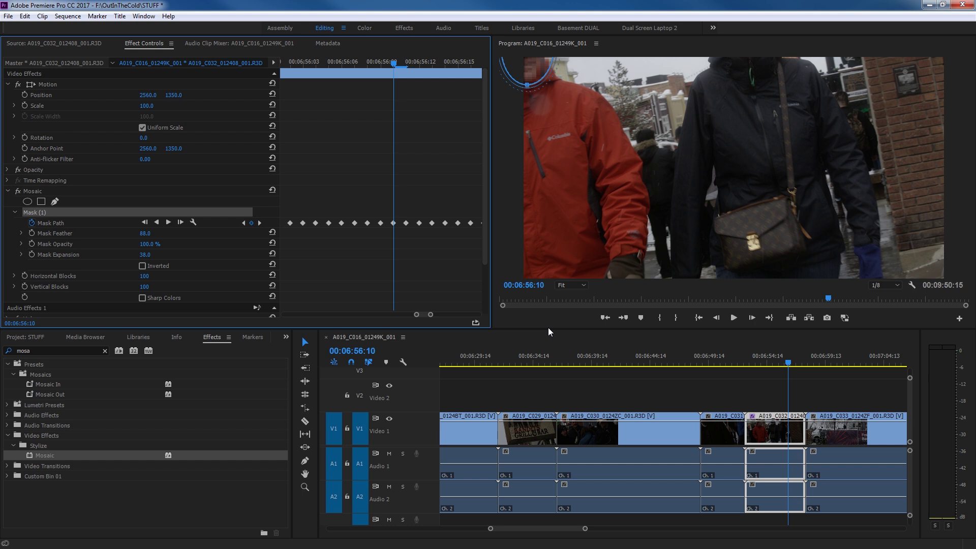
key("Right")
key("Right")
key("Right")
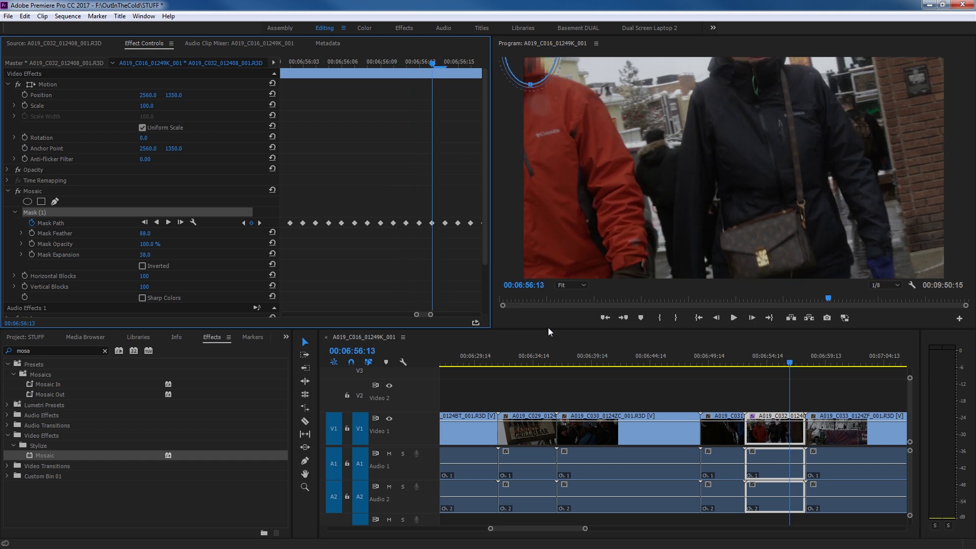
key("Left")
key("Left")
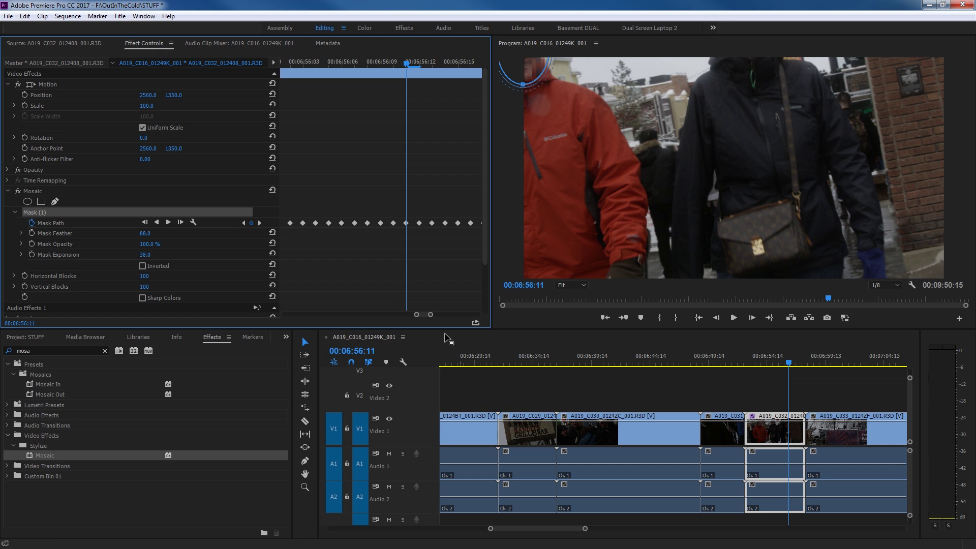
- Delete all mask path keyframes after 00:06:56:11
left_click_drag(435, 315, 440, 316)
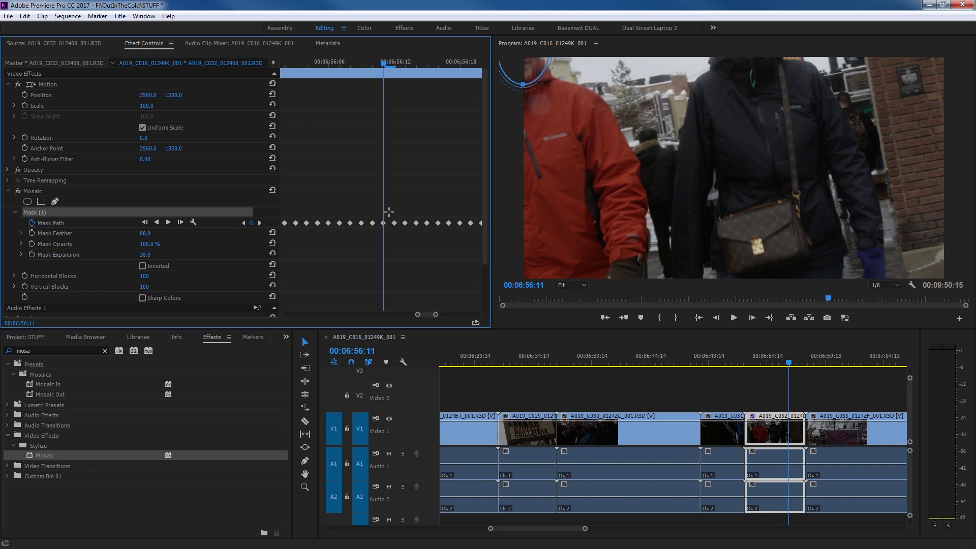
left_click_drag(389, 212, 498, 240)
key("minus")
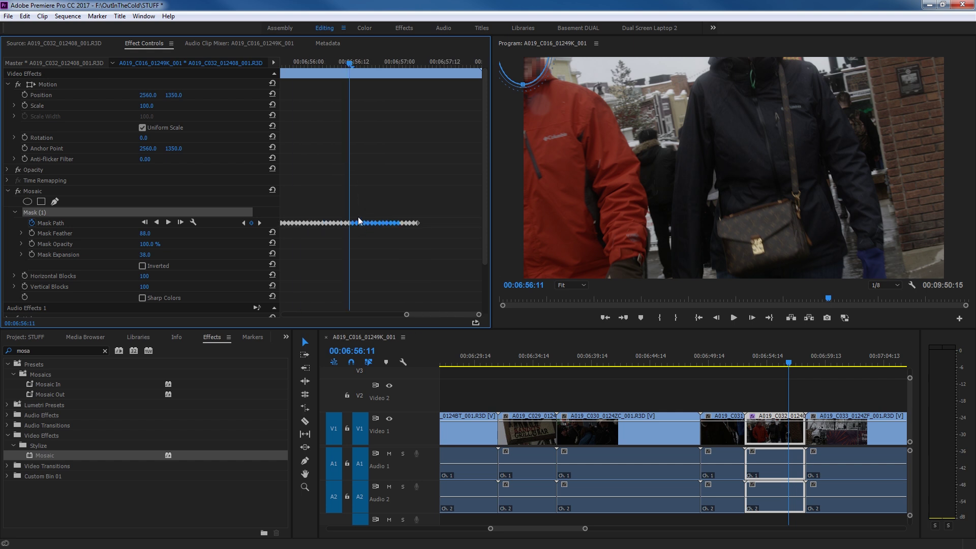
left_click_drag(352, 212, 436, 245)
key("Delete")
- Advance to 00:06:56:16 and move the mask out of the picture past its upper-left corner
key("Right")
key("Right")
key("Right")
key("Right")
key("Right")
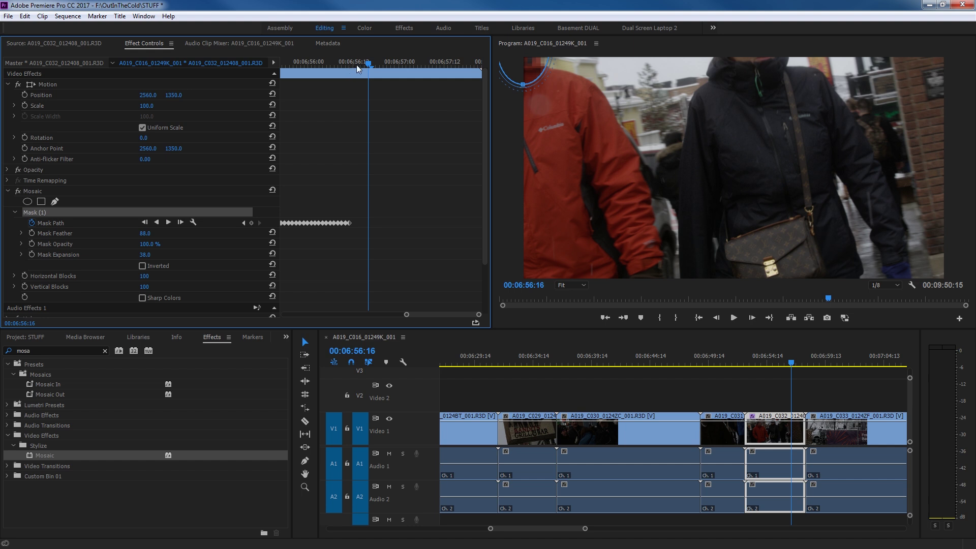
left_click(528, 72)
left_click_drag(529, 73, 503, 48)
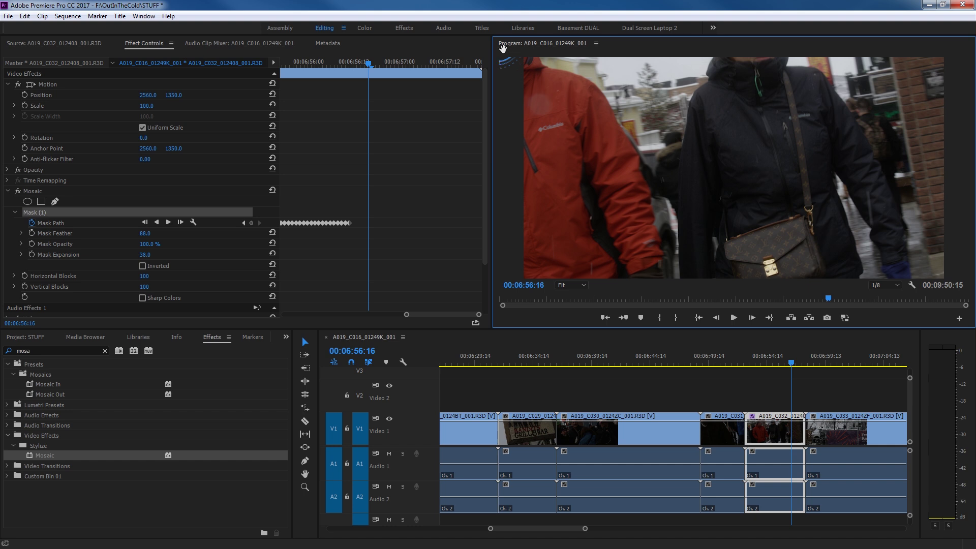
- Move the last mask path keyframe to about 00:06:57:00 and scrub through to 00:06:57:07
left_click(349, 223)
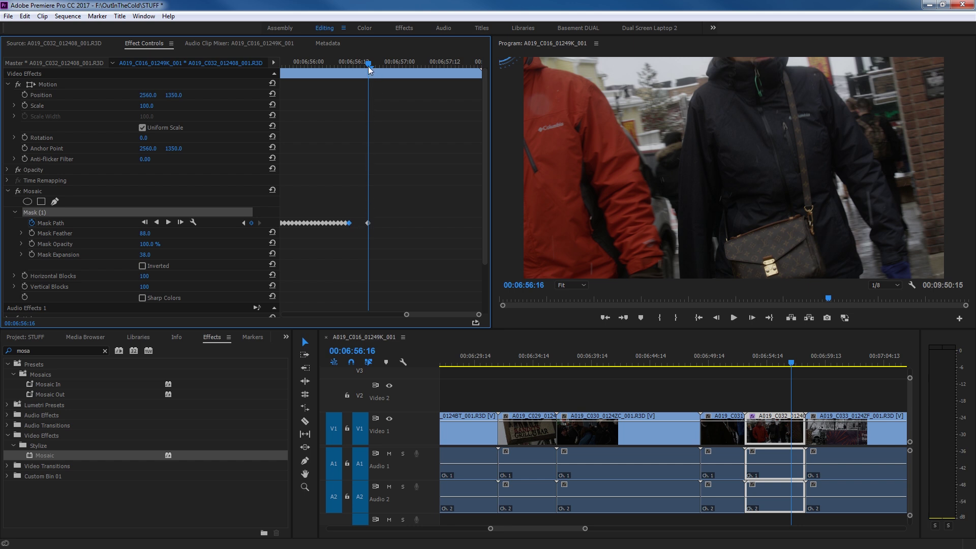
mouse_move(369, 66)
left_mouse_down()
mouse_move(342, 67)
mouse_move(373, 71)
left_mouse_up()
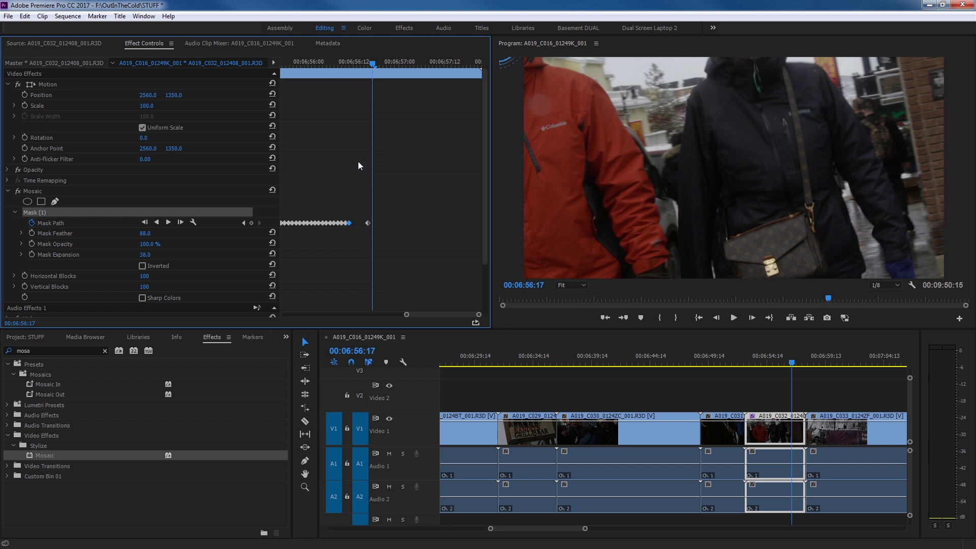
left_click_drag(367, 223, 398, 223)
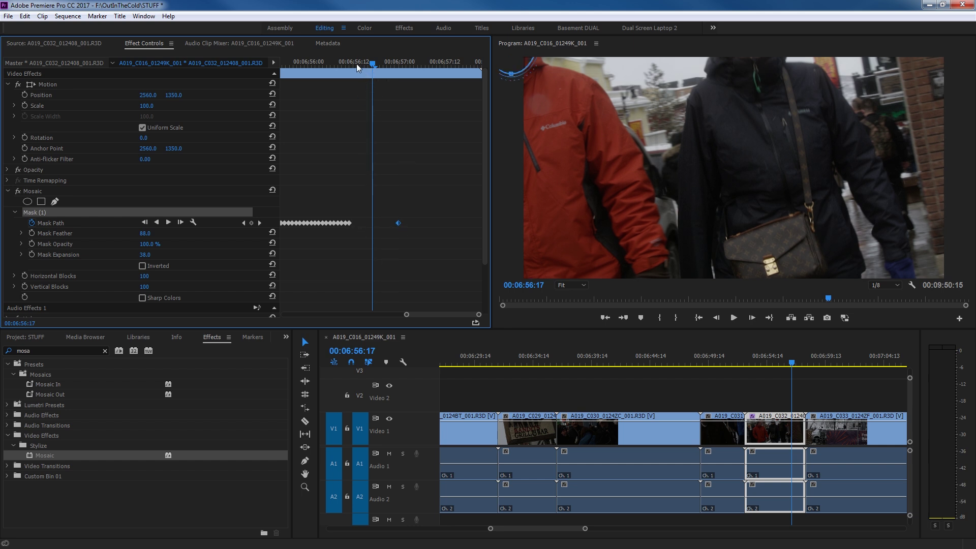
left_click_drag(355, 63, 425, 75)
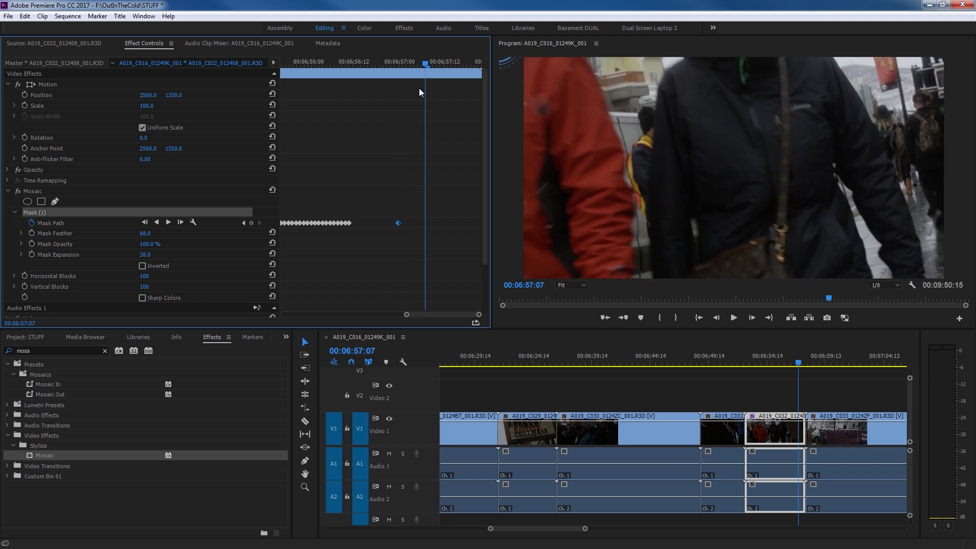
- Show the clip's full keyframe range, go to 00:06:53:22 and set the Mosaic's horizontal and vertical blocks to 50
left_click_drag(406, 314, 283, 315)
left_click_drag(402, 63, 327, 80)
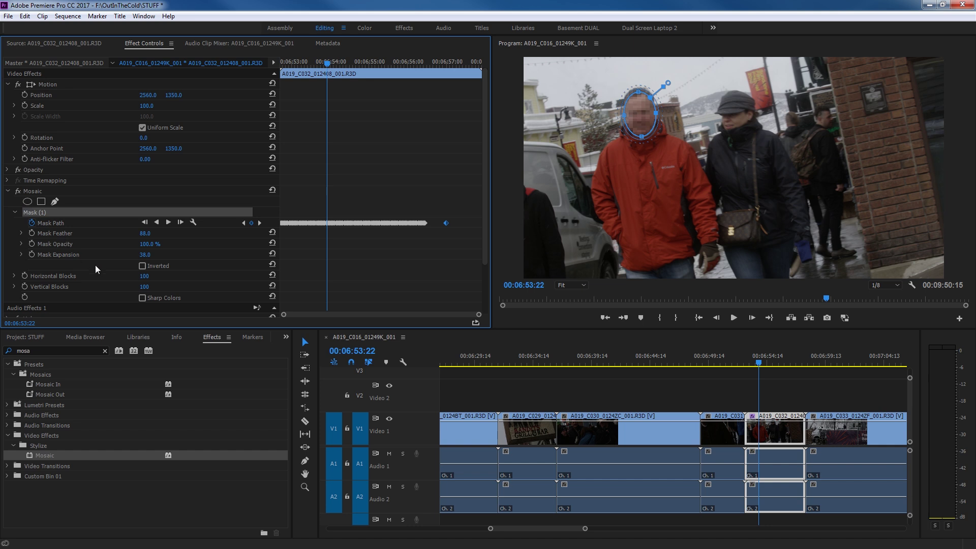
left_click(151, 275)
type("50")
left_click(144, 287)
type("50")
key("Return")
- Deselect the clip, play the mosaic from 00:06:53:04 to review it, and reselect the clip at 00:06:54:17
left_click(755, 358)
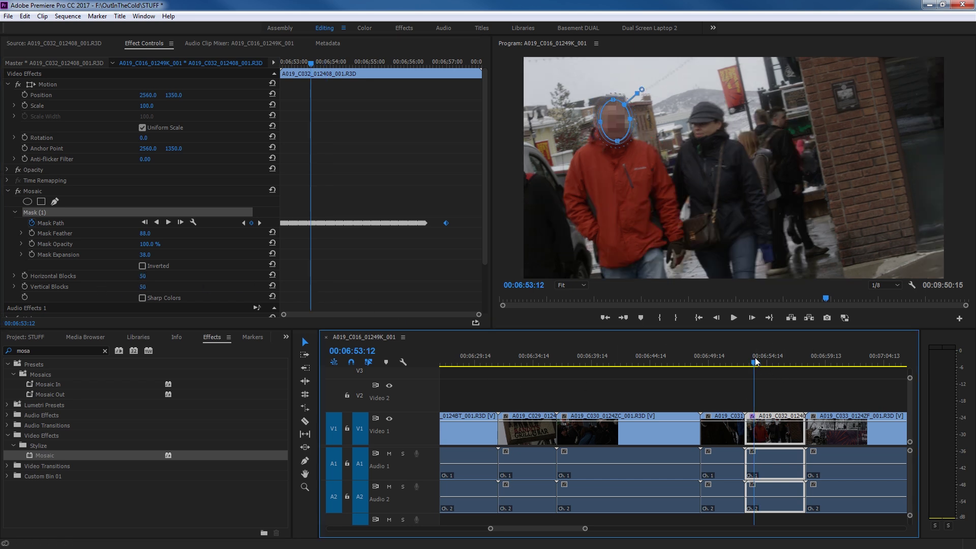
left_click(764, 381)
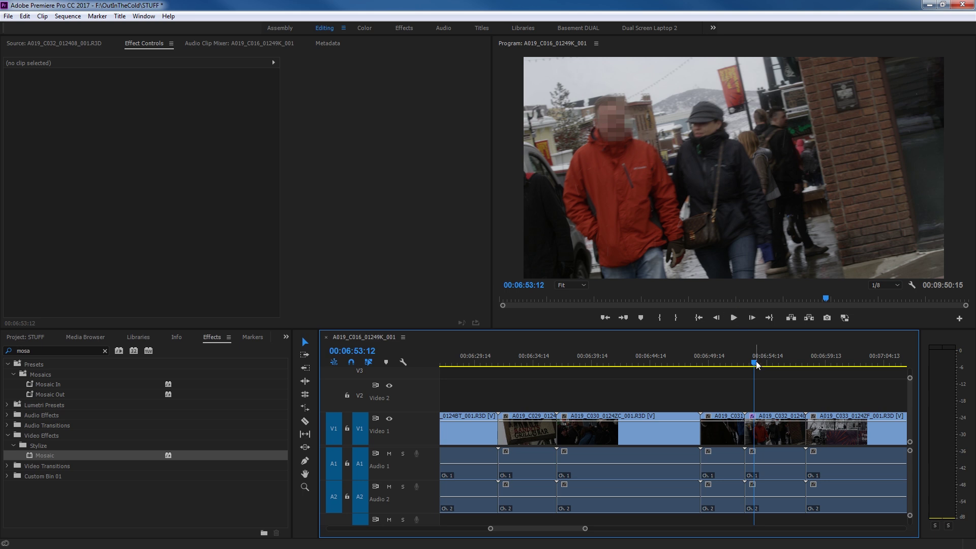
left_click_drag(756, 360, 753, 364)
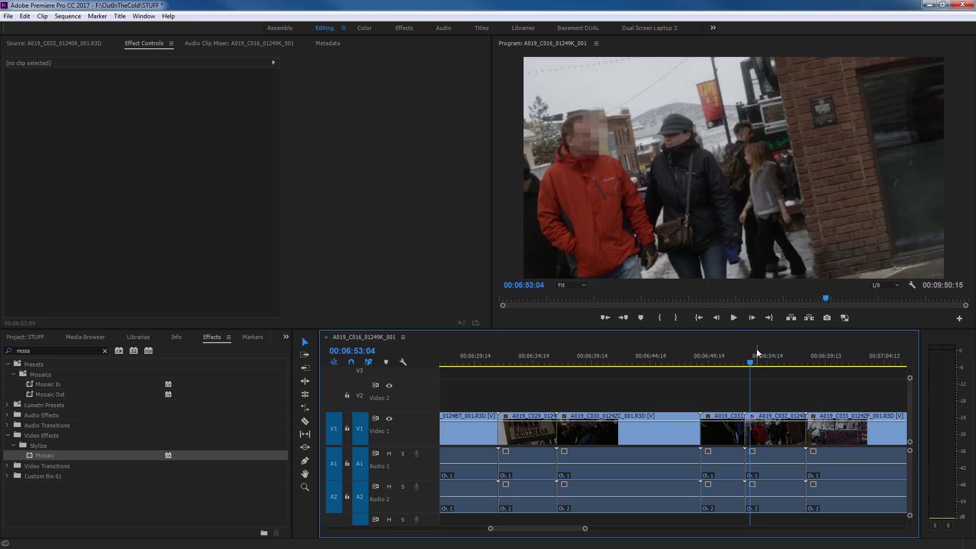
key("space")
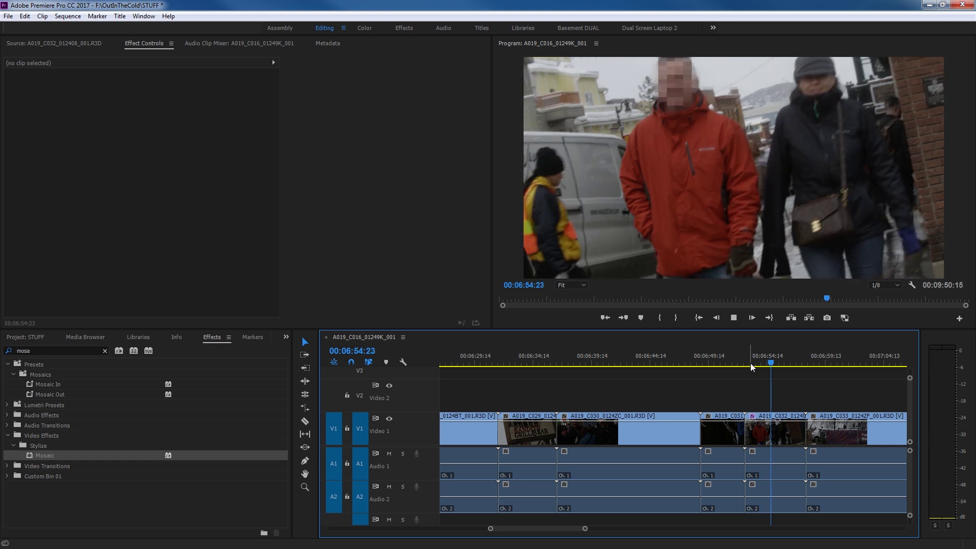
key("space")
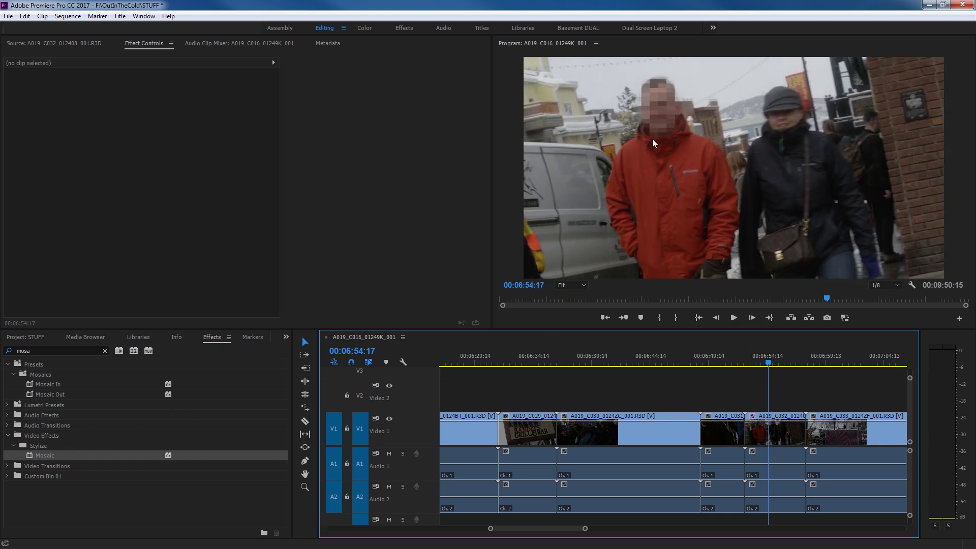
key("d")
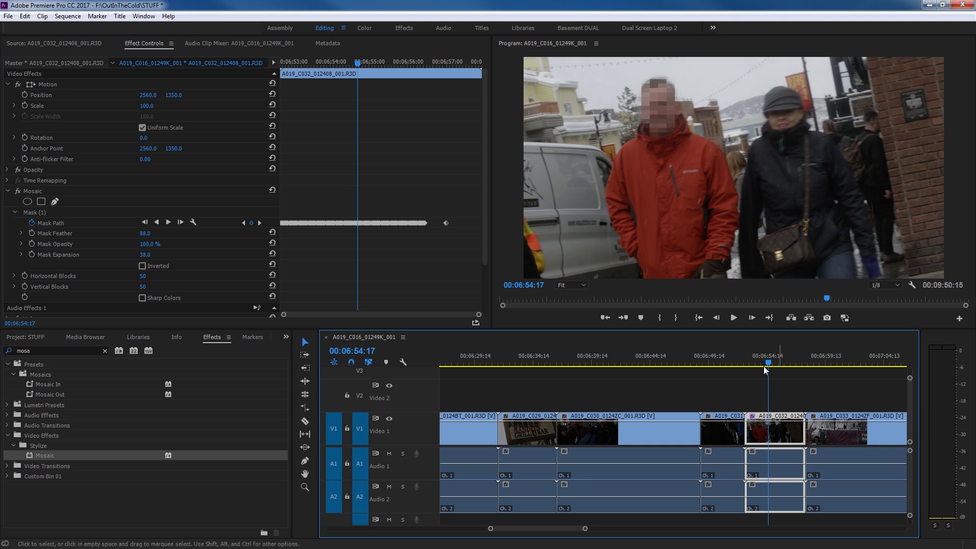
- Open the sequence A019_C006_0124HP_001 at 00:00:01:04 and select its clip's Lumetri Color effect
left_click(829, 362)
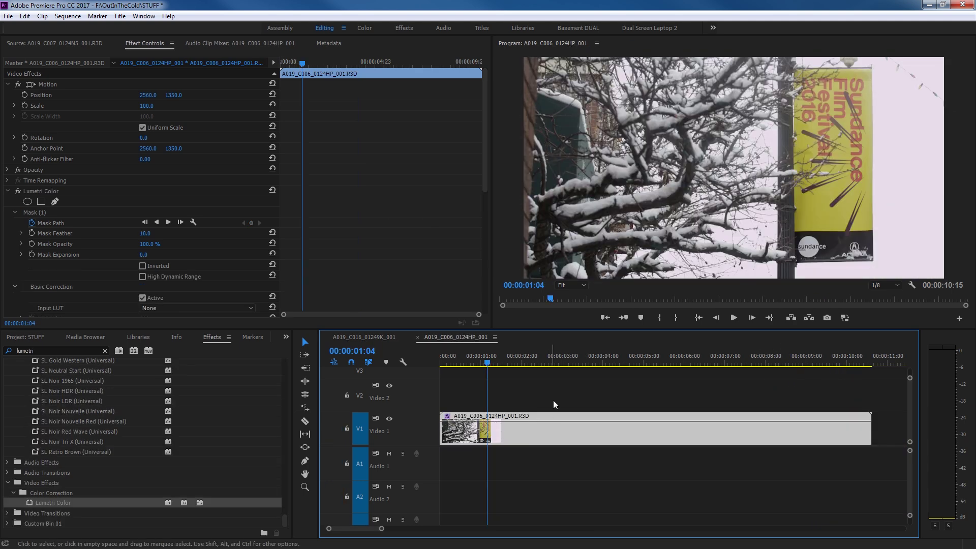
left_click_drag(488, 364, 486, 394)
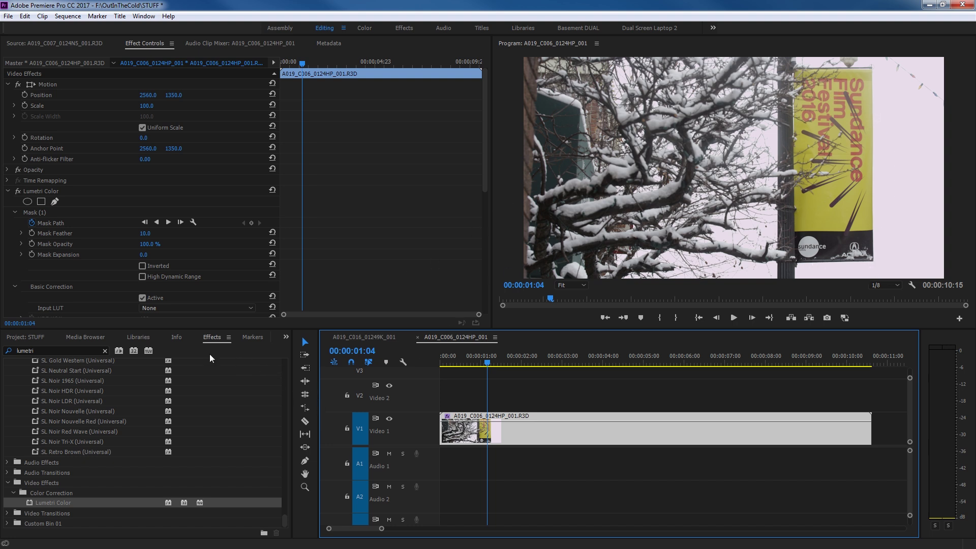
left_click(45, 192)
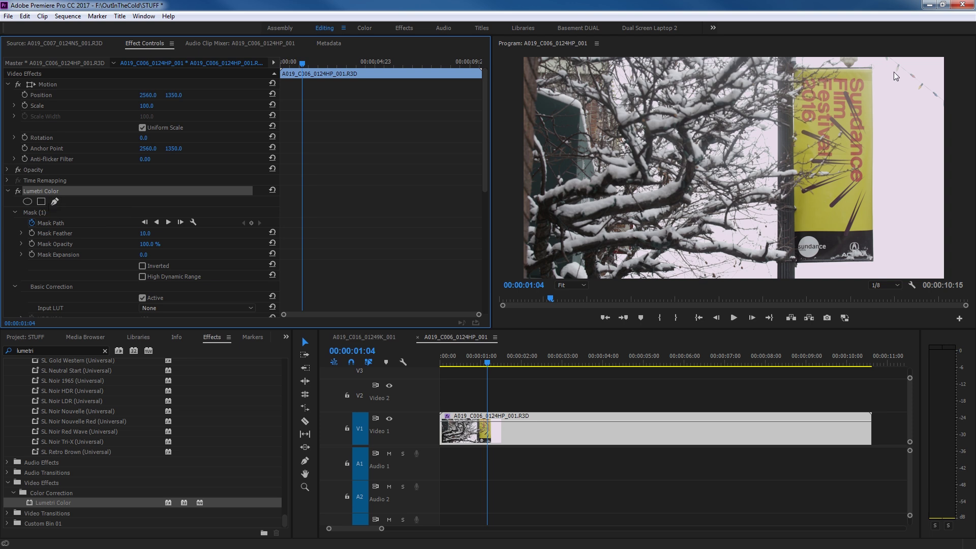
- Draw a closed four-point freeform mask with curved edges around the Sundance banner for the Lumetri Color effect
left_click(54, 202)
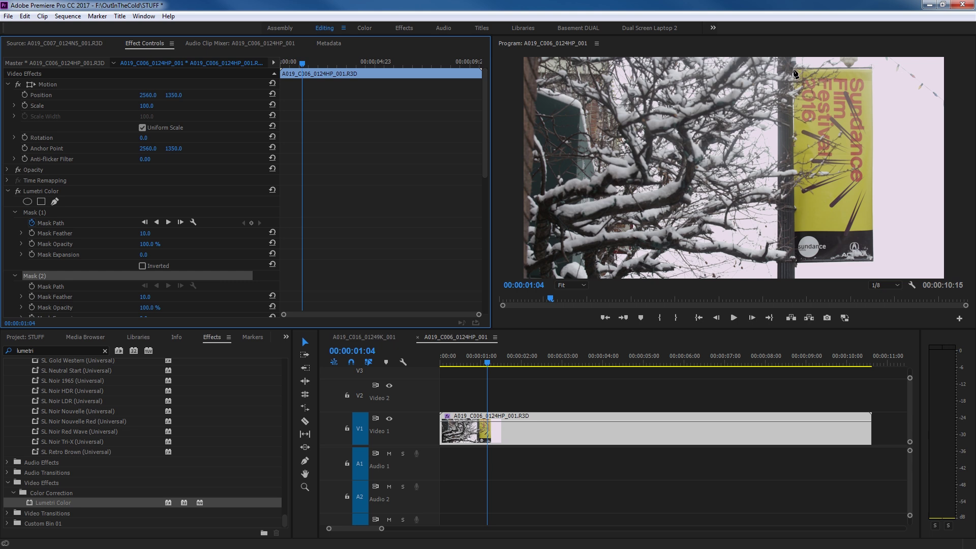
left_click(795, 73)
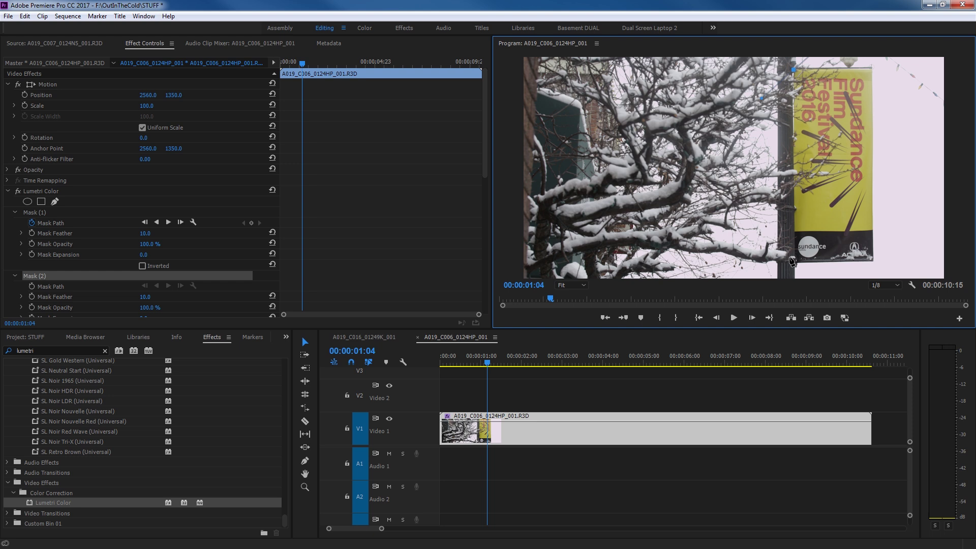
left_click_drag(790, 258, 819, 285)
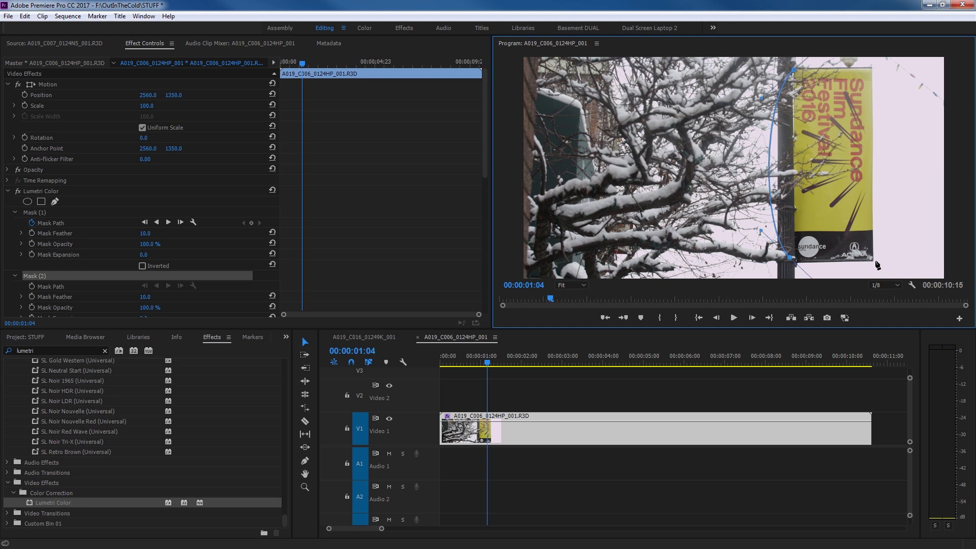
left_click_drag(876, 260, 904, 246)
left_click_drag(875, 69, 891, 82)
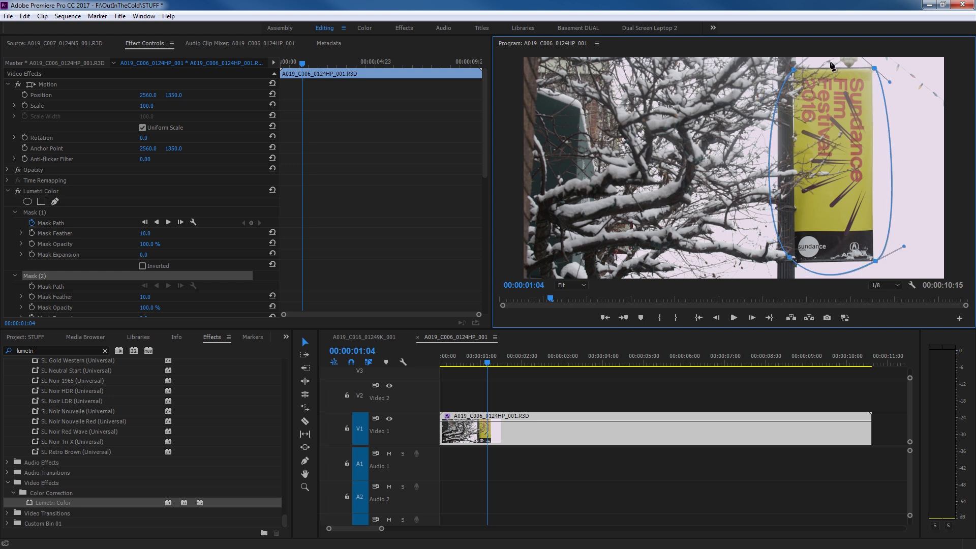
left_click(793, 71)
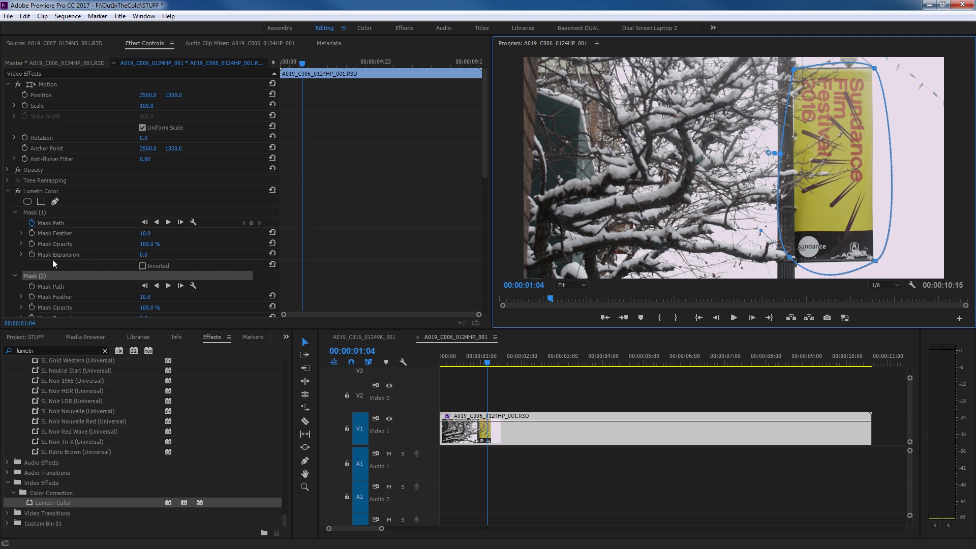
- Delete both masks from the Lumetri Color effect
left_click(42, 212)
key("Delete")
key("Delete")
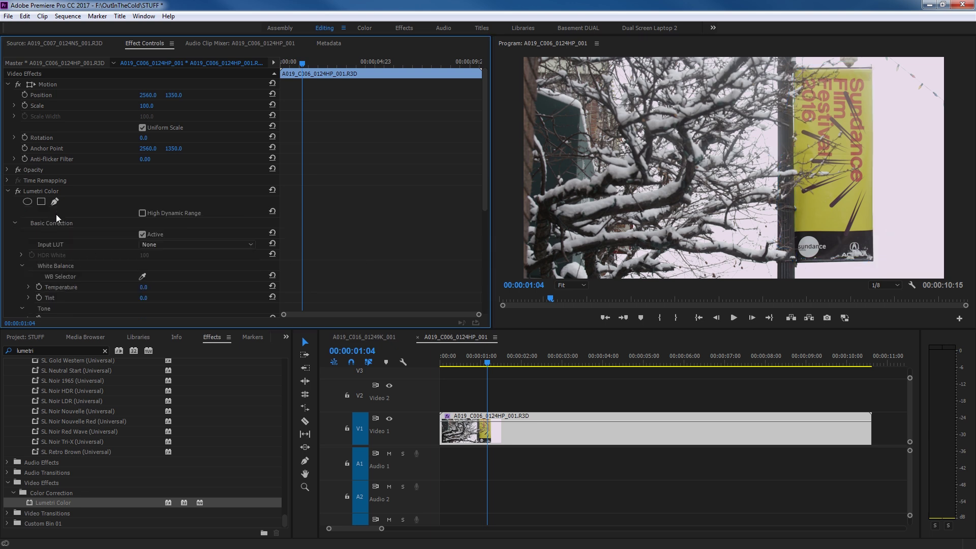
- Draw a closed, straight-edged four-point freeform mask around the Sundance banner for the Lumetri Color effect
left_click(52, 192)
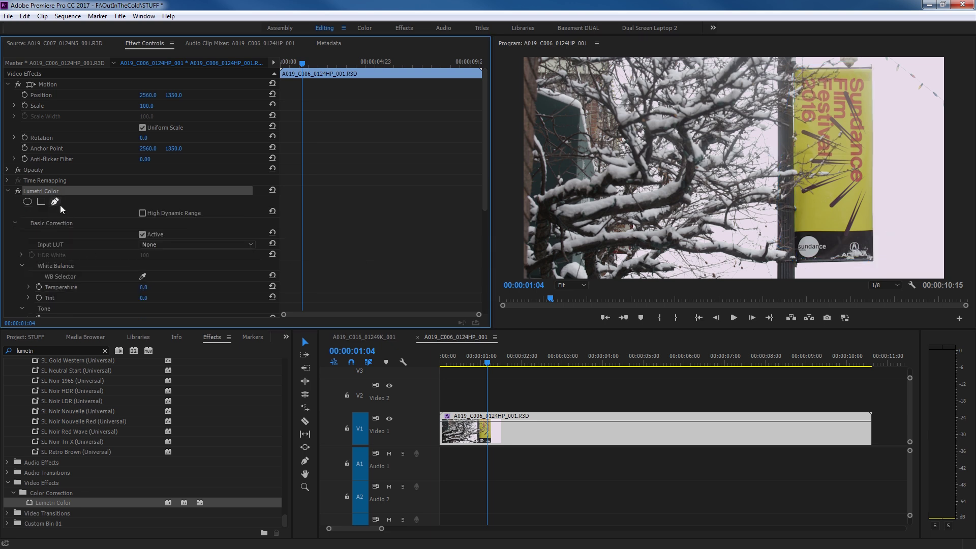
left_click(56, 201)
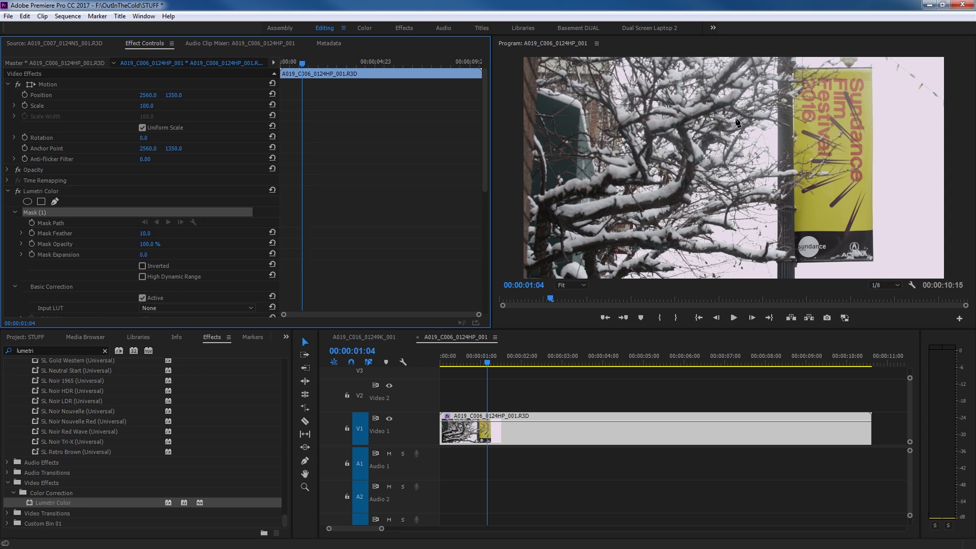
left_click(793, 70)
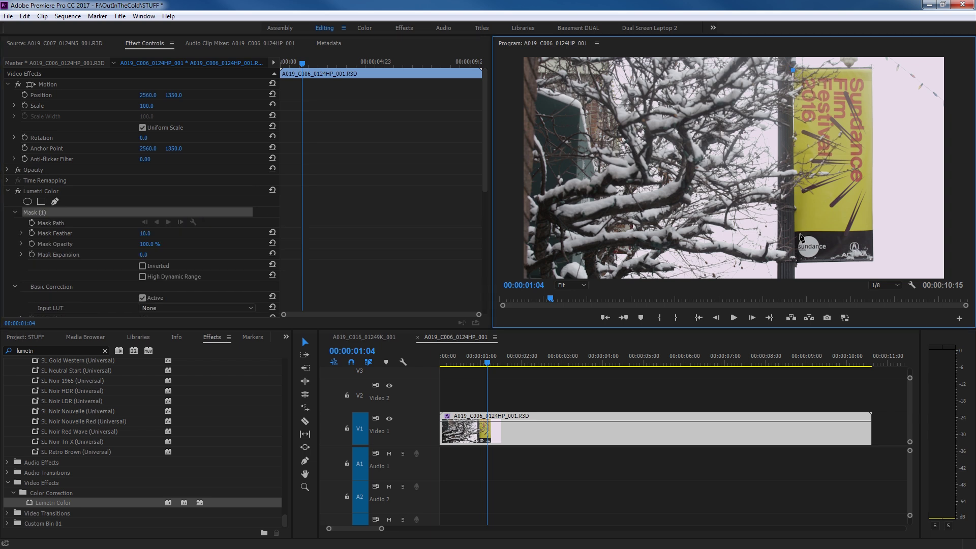
left_click(794, 260)
left_click(873, 260)
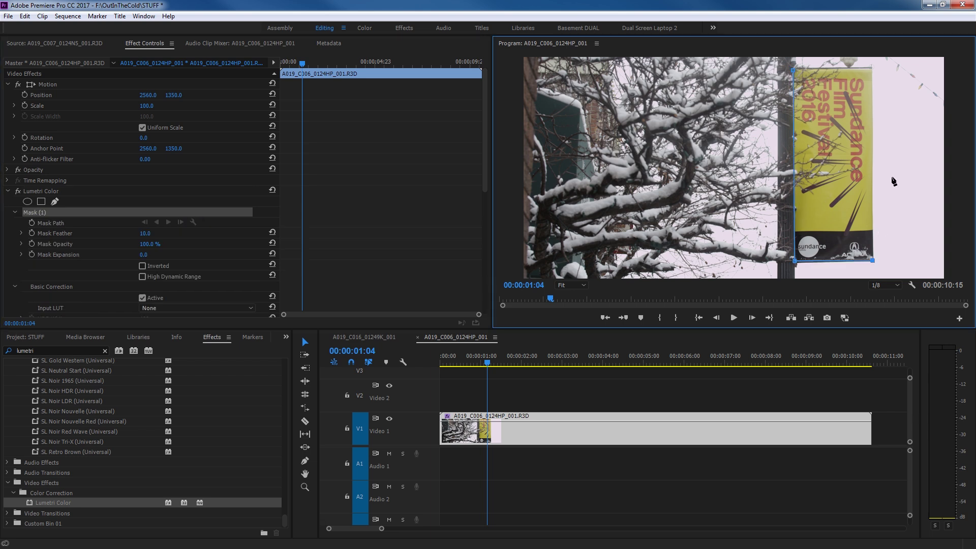
left_click(873, 68)
left_click(794, 71)
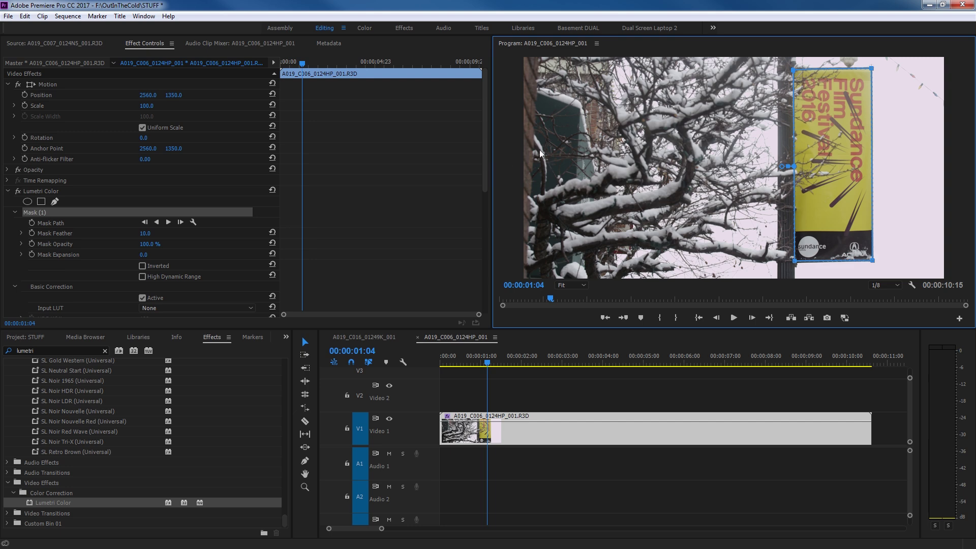
- Switch to the Color workspace and sample the banner's yellow as the HSL Secondary key color
left_click(365, 27)
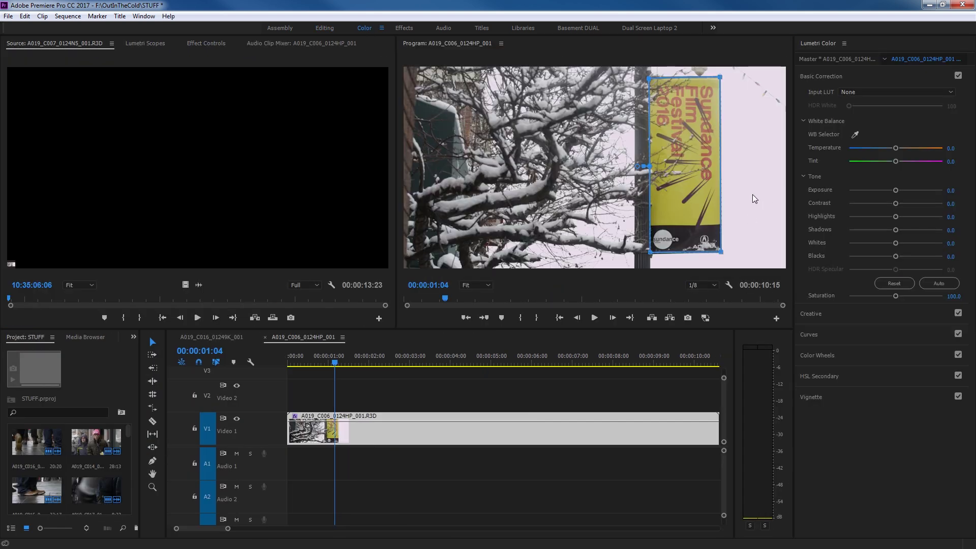
left_click(845, 377)
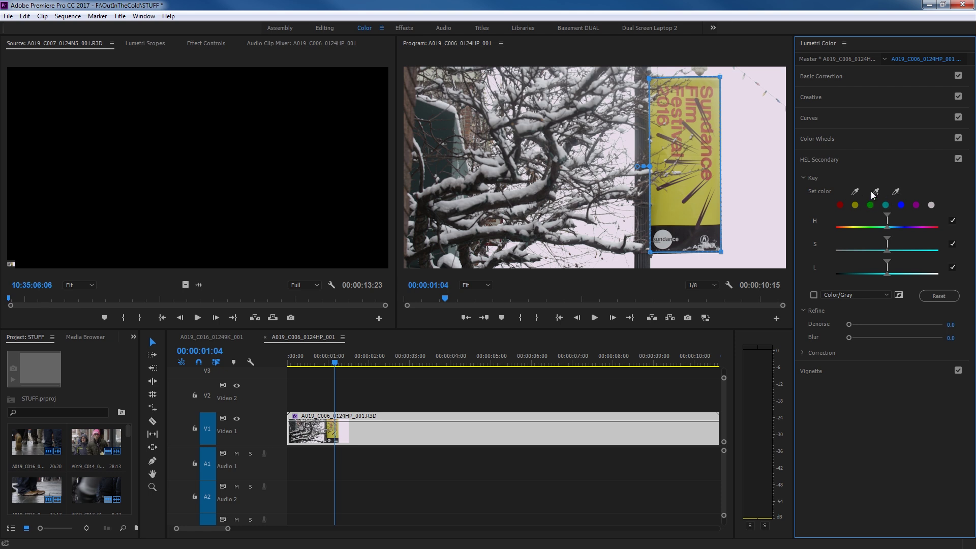
left_click(856, 191)
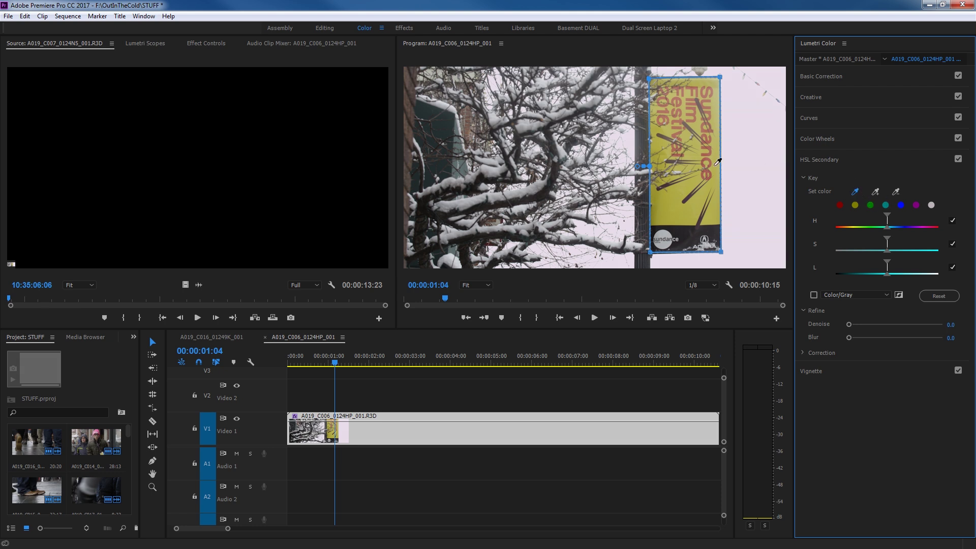
left_click(672, 200)
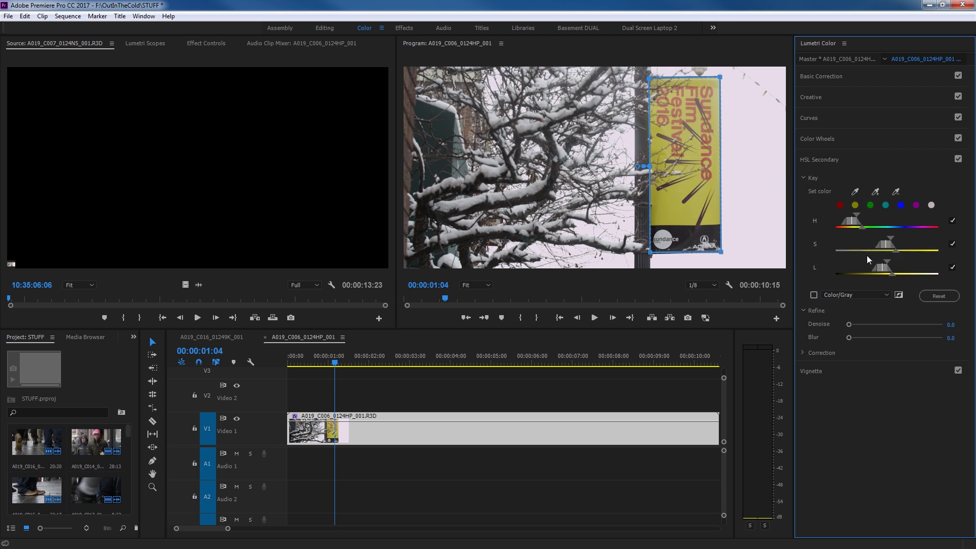
- Widen the key's hue, saturation and lightness ranges to cover the banner's whole yellow area, using the Color/Gray preview while adjusting
left_click(814, 295)
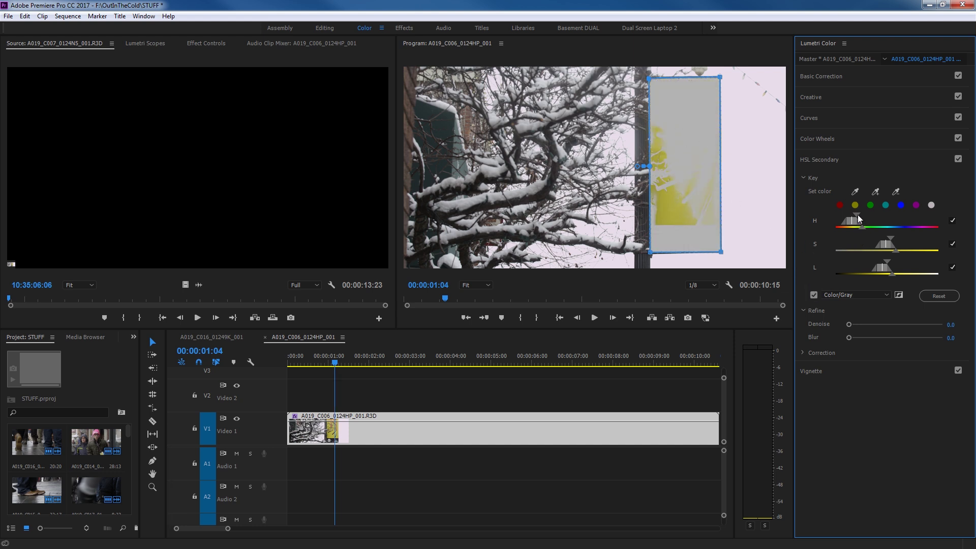
left_click_drag(859, 215, 903, 246)
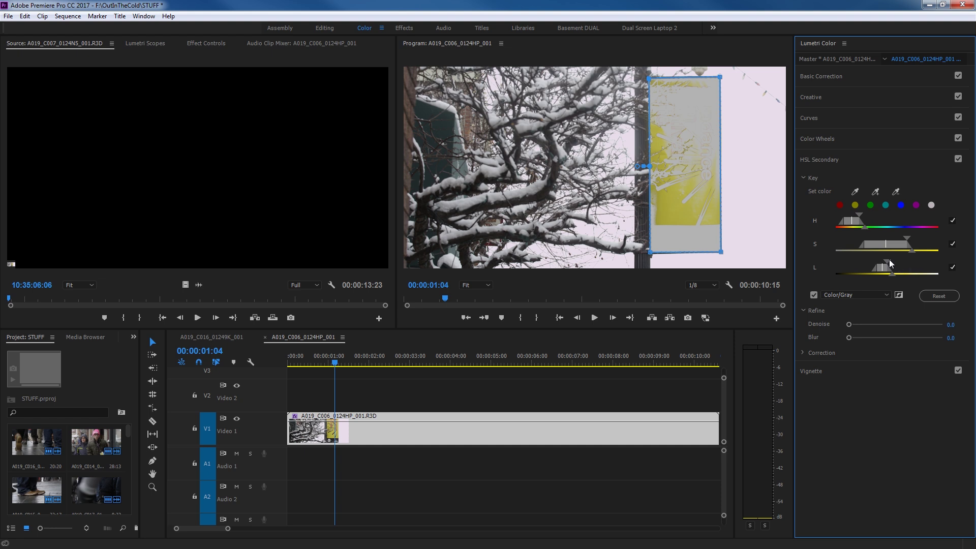
left_click_drag(893, 262, 907, 264)
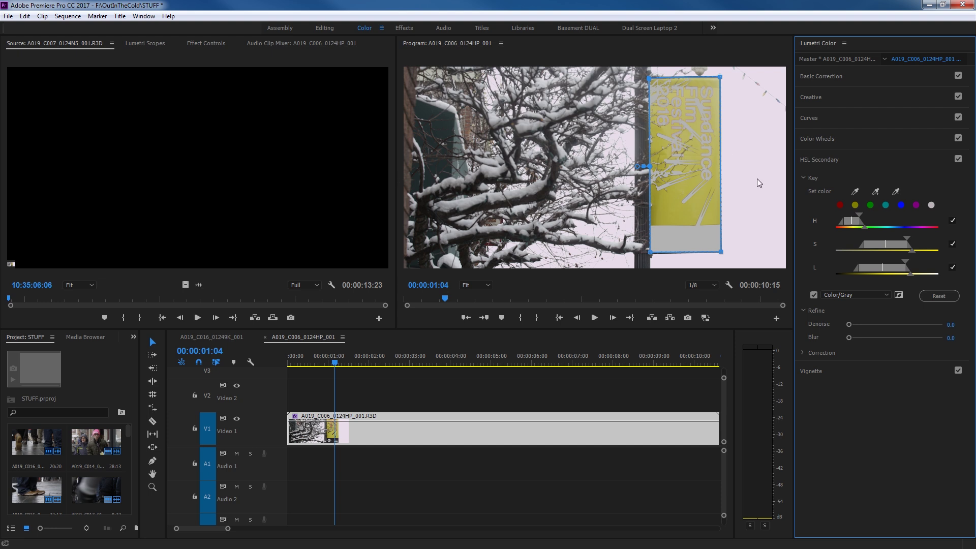
left_click(814, 295)
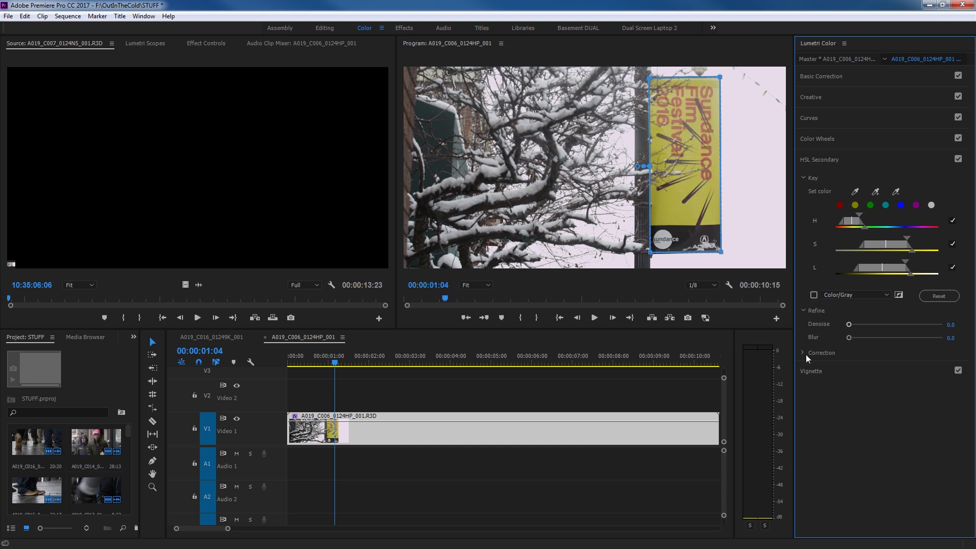
- Push the keyed color toward yellow at maximum brightness, with Saturation 200 and Contrast 100, and compare it with HSL Secondary off
left_click(804, 353)
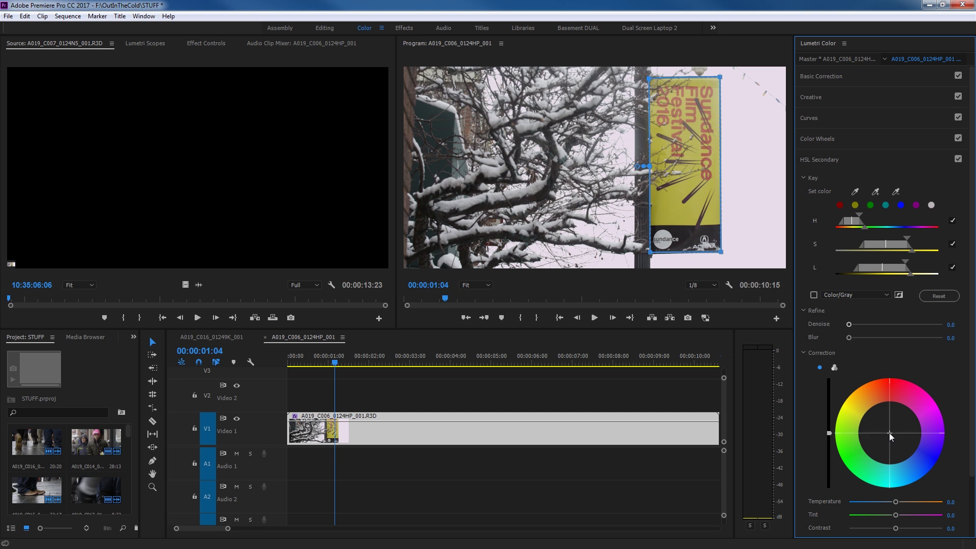
left_click_drag(889, 433, 848, 405)
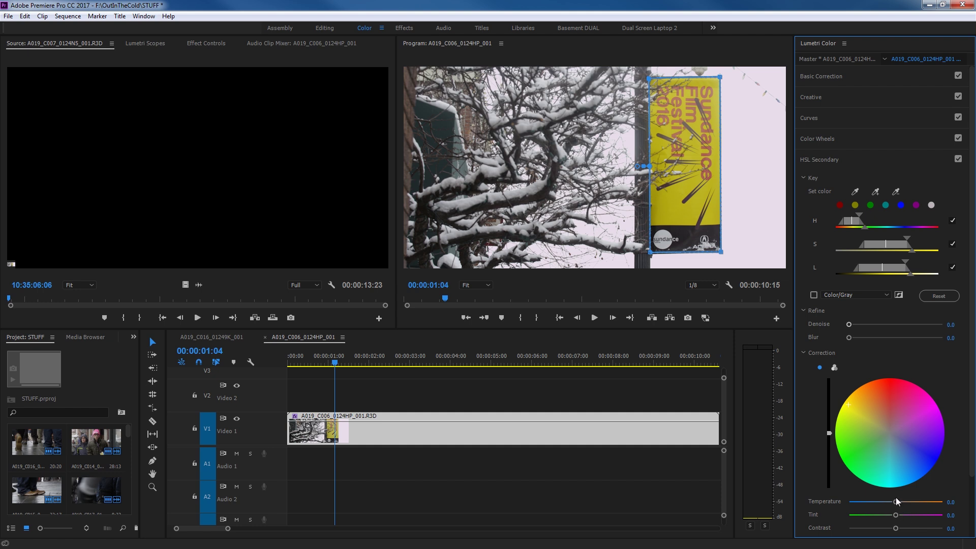
scroll(896, 497, "down", 3)
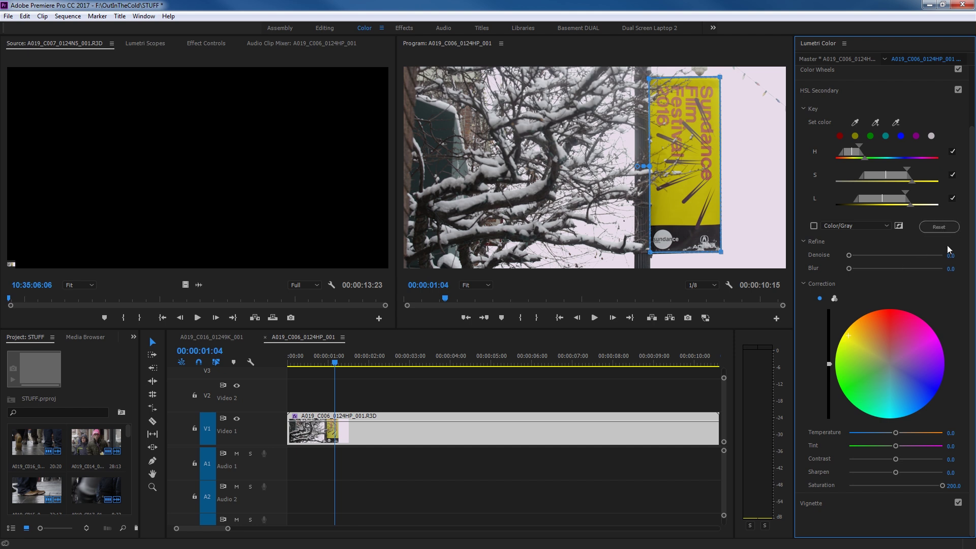
left_click(959, 90)
left_click(958, 90)
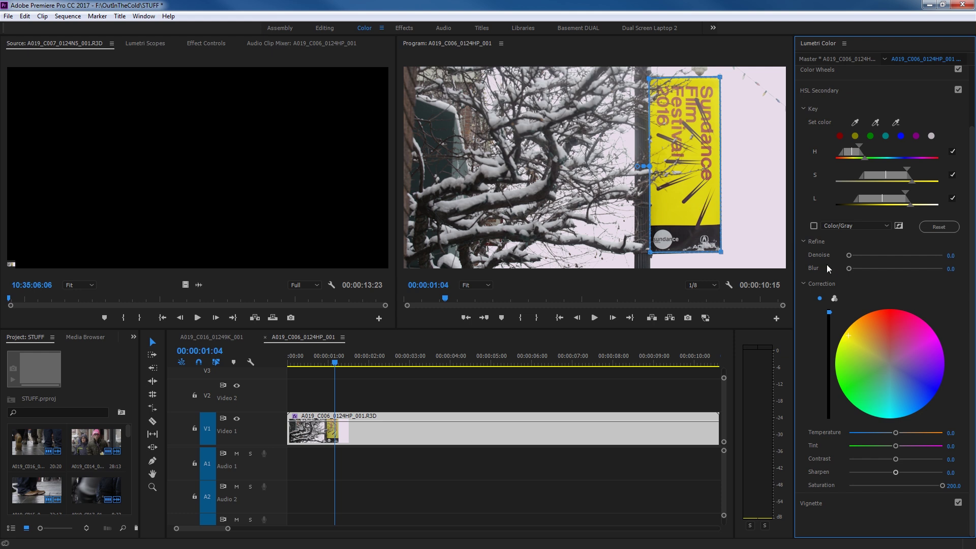
left_click_drag(896, 459, 941, 459)
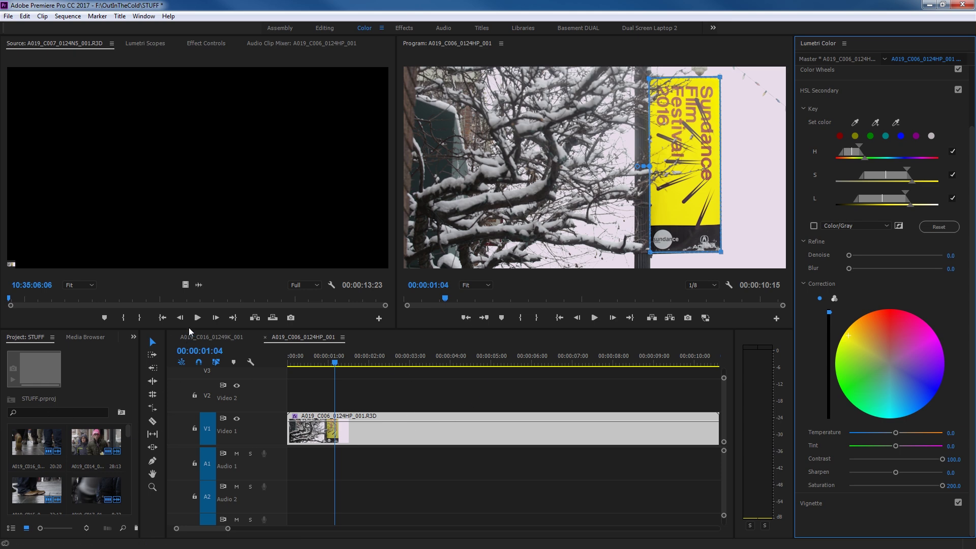
- Set the mask's feather to 28 and track the mask forward from 00:00:01:09 to the end of the clip
left_click(402, 28)
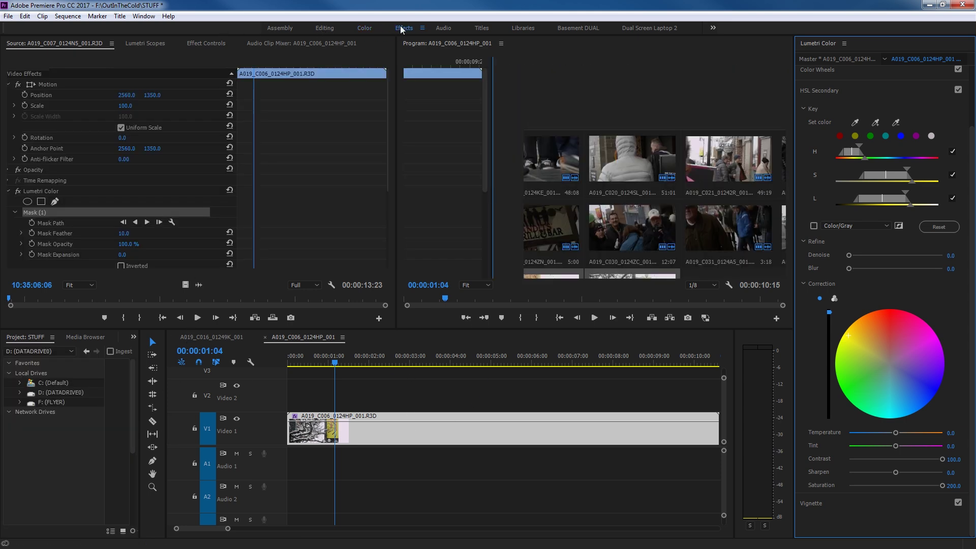
left_click_drag(124, 234, 154, 337)
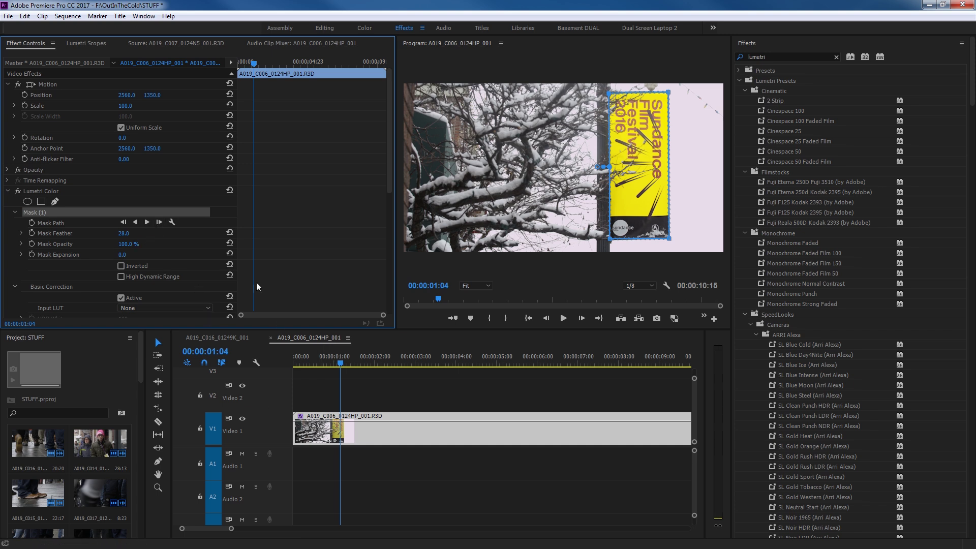
left_click(339, 361)
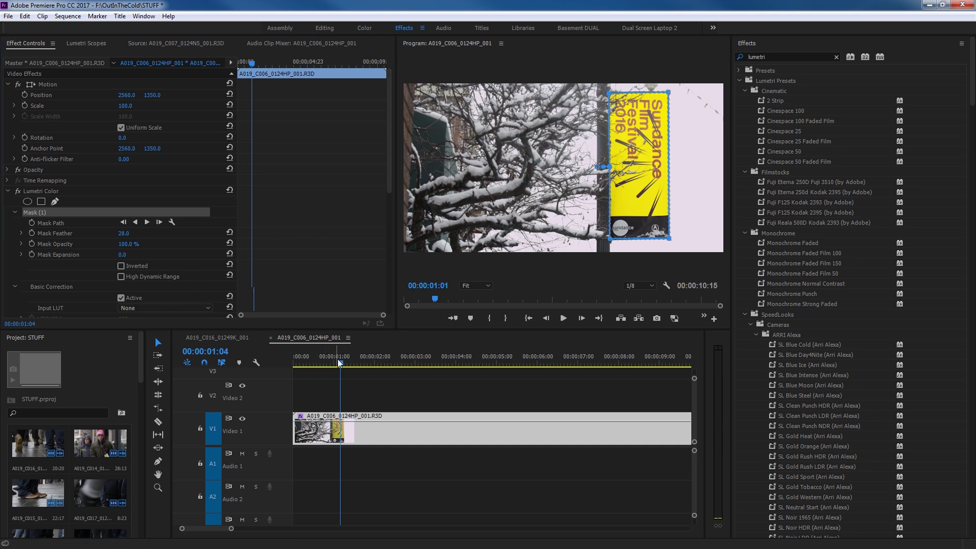
mouse_move(339, 361)
left_mouse_down()
mouse_move(370, 362)
mouse_move(352, 366)
left_mouse_up()
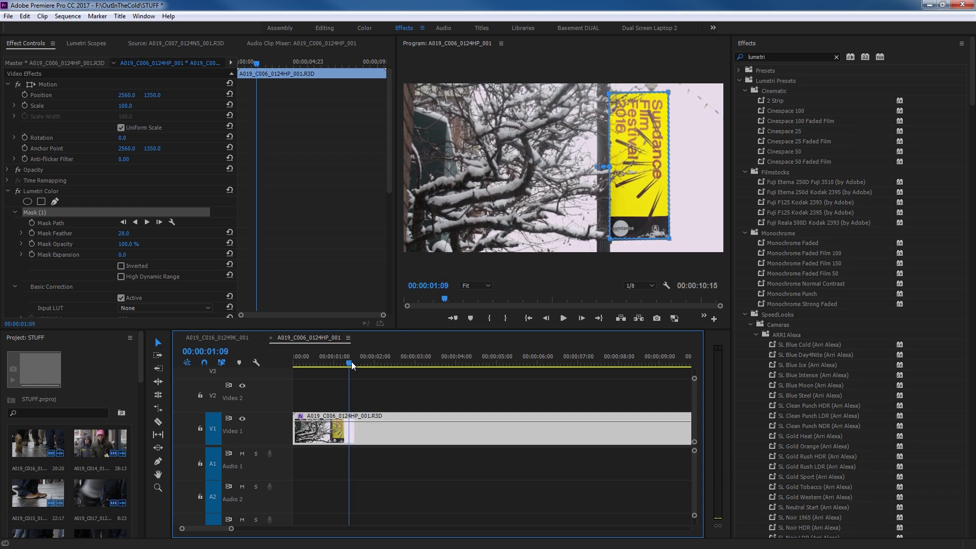
left_click(147, 223)
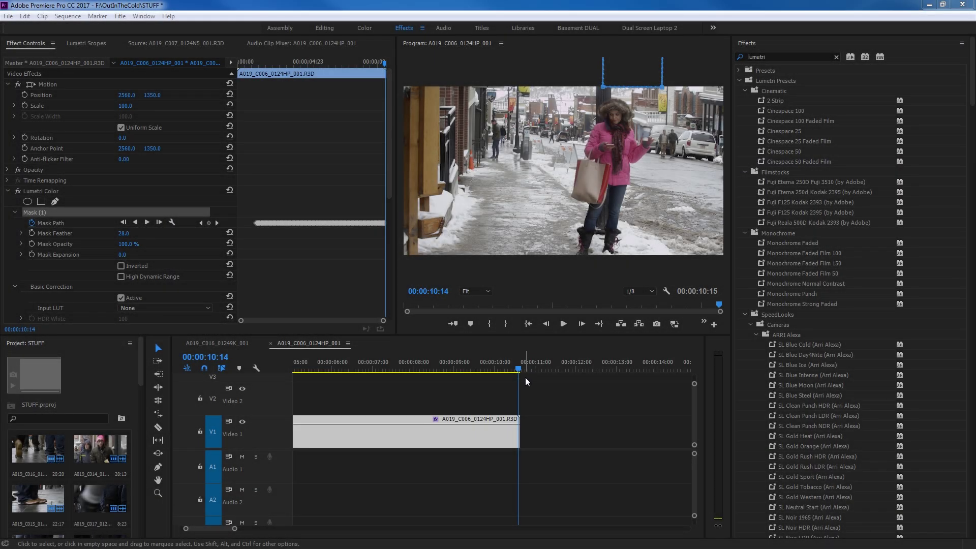
- Review the tracked mask frame by frame from 00:00:02:08 to 00:00:03:20, and delete the Mask Path keyframes after that last frame
left_click_drag(519, 370, 370, 377)
key("backslash")
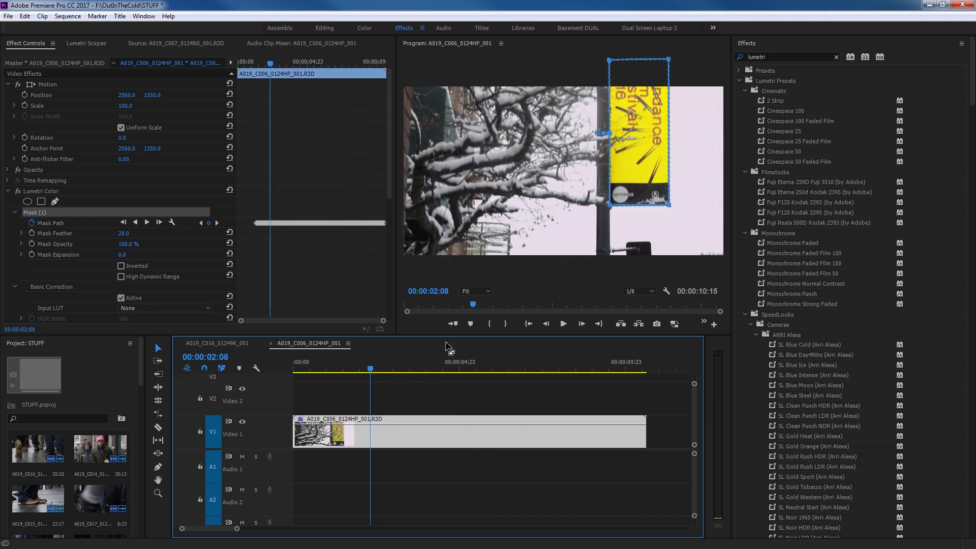
key("Right")
key("Right")
key("Right")
key("Right")
key("Right")
key("Right")
key("Right")
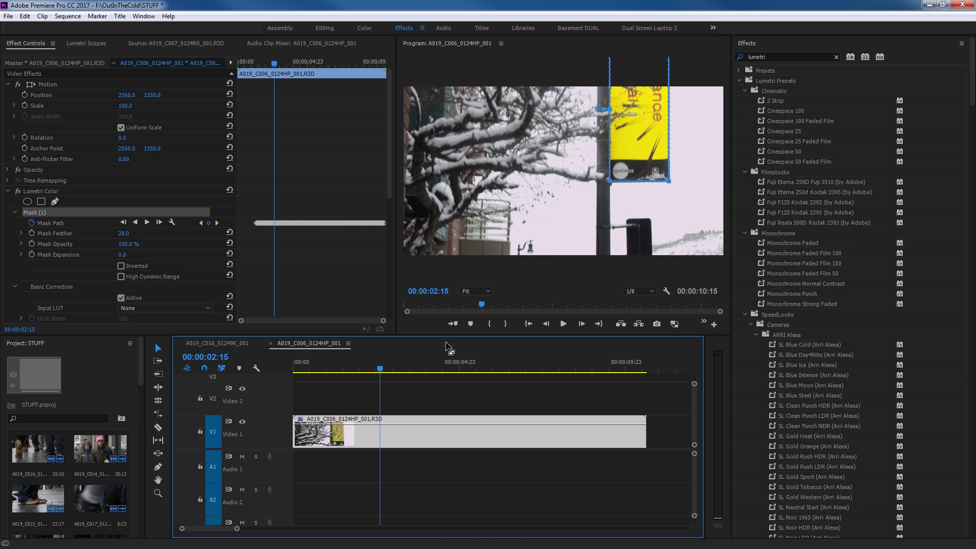
key("Right")
key("Right")
key("Right")
key("Right")
key("Right")
key("Right")
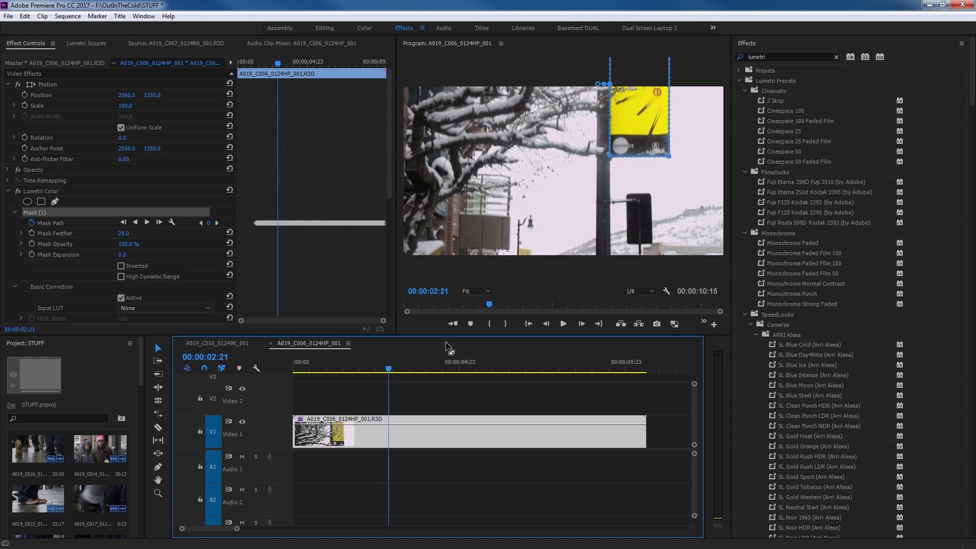
key("Right")
key("Right")
key("Right")
key("Right")
key("Right")
key("Right")
key("Right")
key("Right")
key("Right")
key("Right")
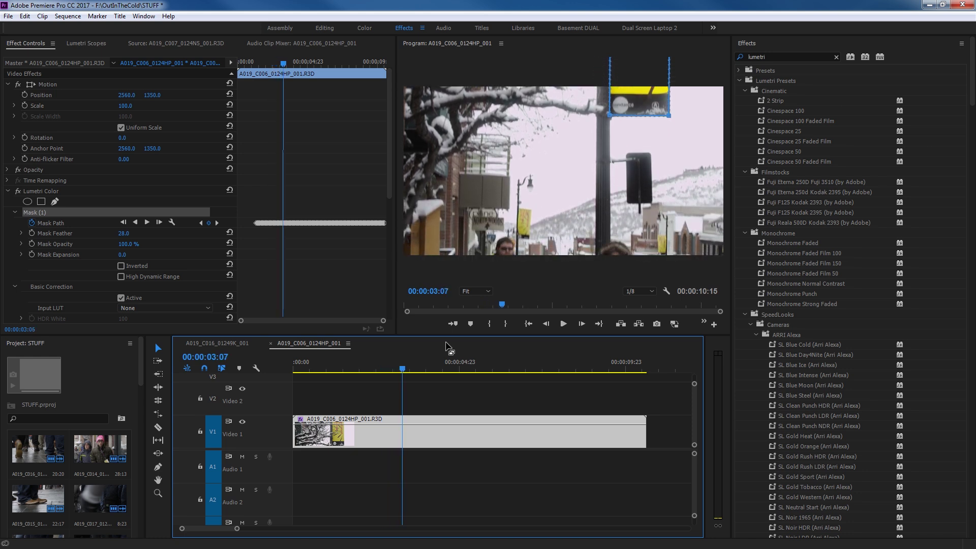
key("Right")
key("Right")
key("Right")
key("Right")
key("Right")
key("Right")
key("Right")
key("Right")
key("Right")
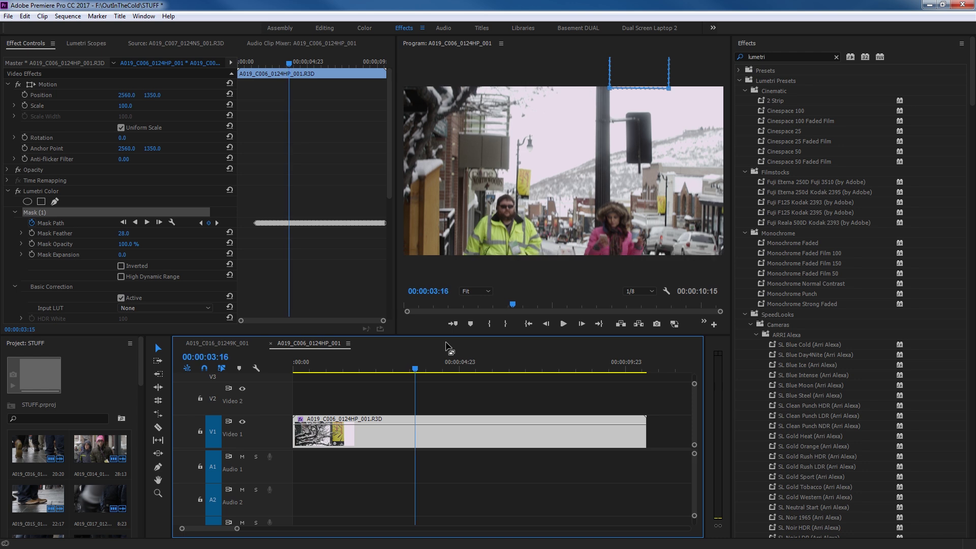
key("Right")
key("Right")
key("Right")
key("Right")
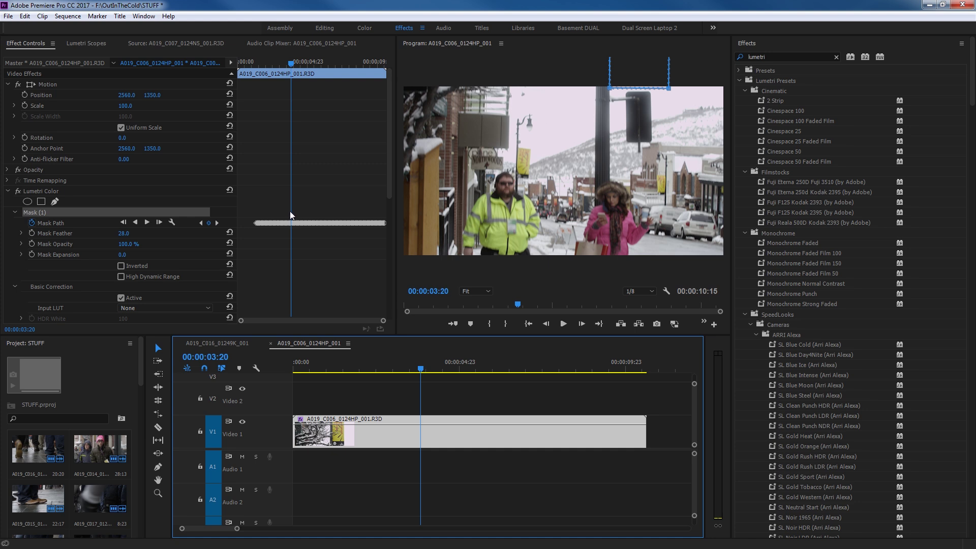
left_click_drag(291, 207, 405, 250)
key("Delete")
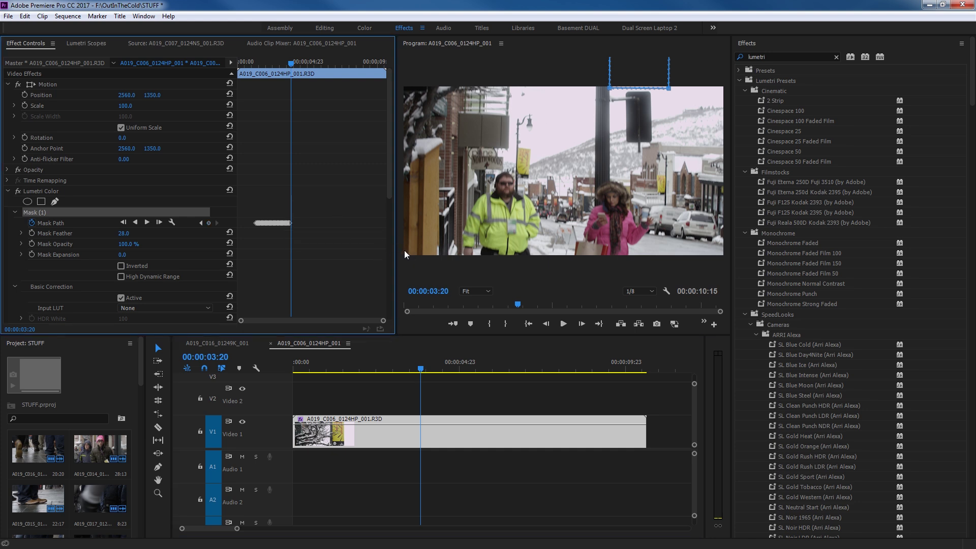
- Go back to 00:00:03:13 and delete the remaining Mask Path keyframes after that frame
left_click(201, 223)
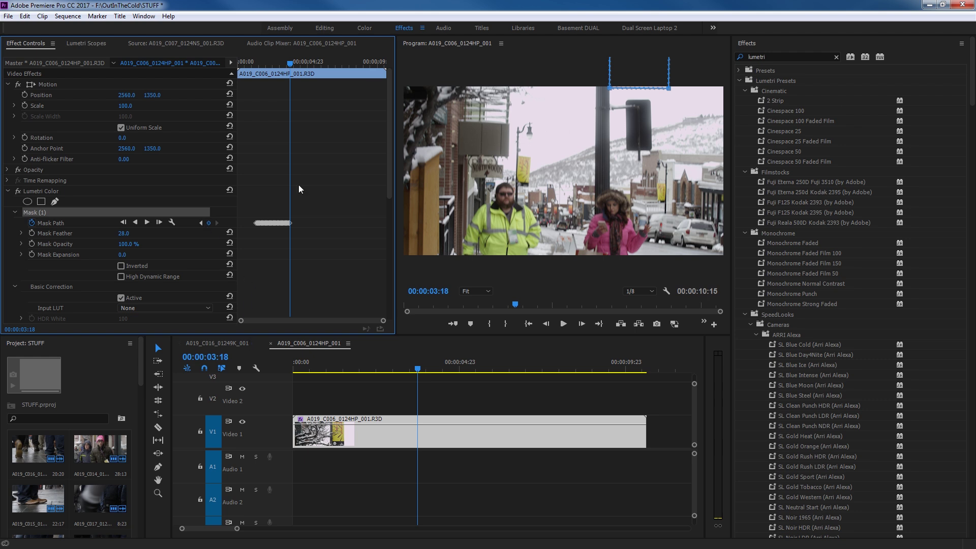
key("equal")
key("equal")
key("equal")
key("equal")
key("equal")
key("equal")
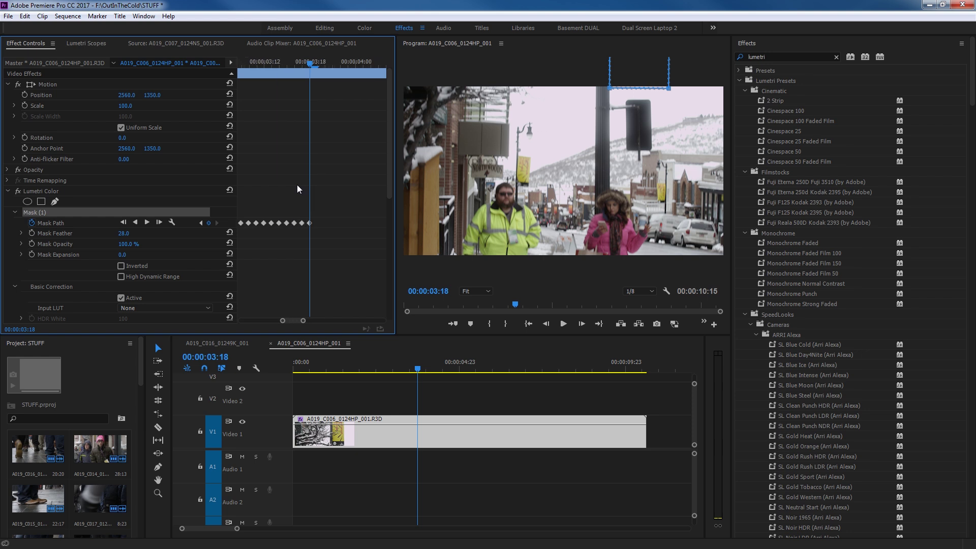
key("Left")
key("Left")
key("Left")
key("Left")
key("Left")
key("Left")
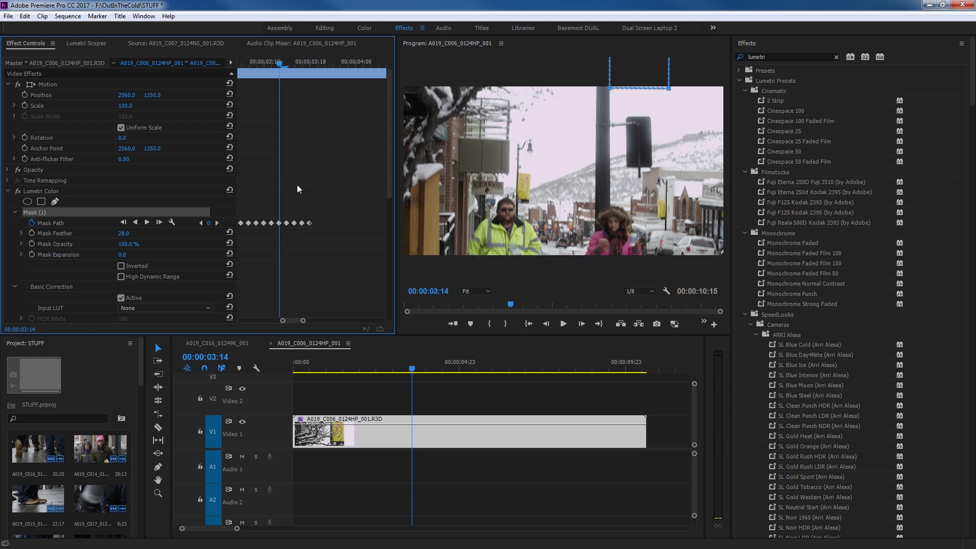
key("Right")
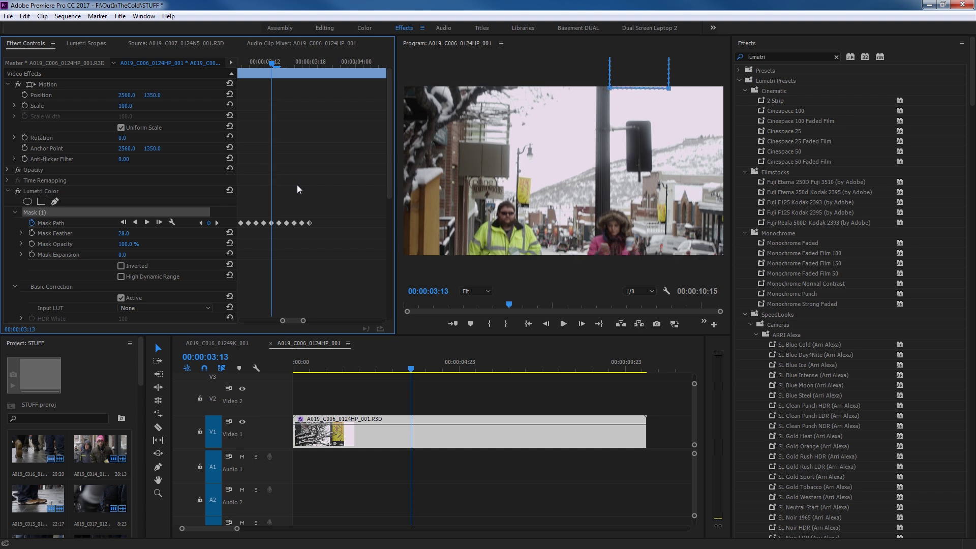
left_click_drag(275, 213, 313, 241)
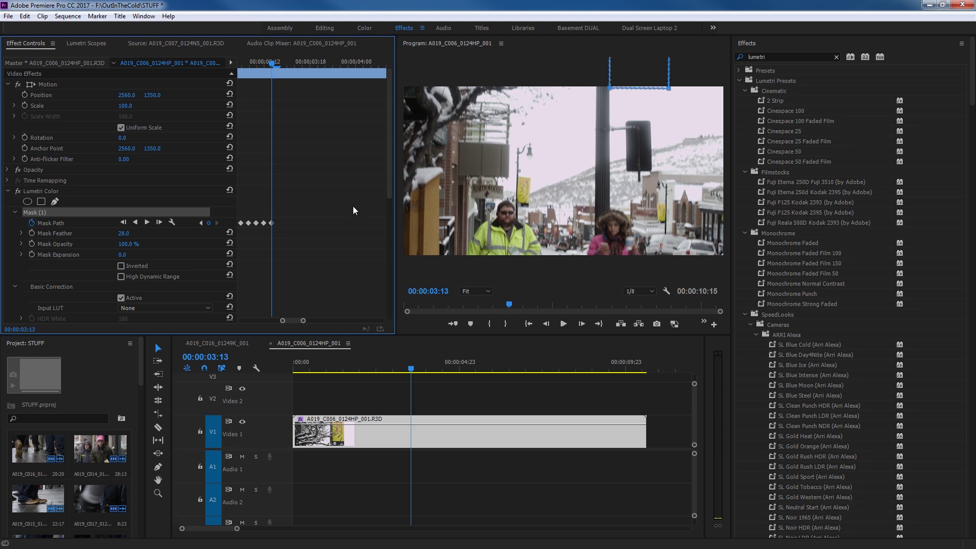
- Move the mask slightly further above the frame at 00:00:03:13 and compare it with 00:00:03:11
left_click_drag(613, 76, 622, 76)
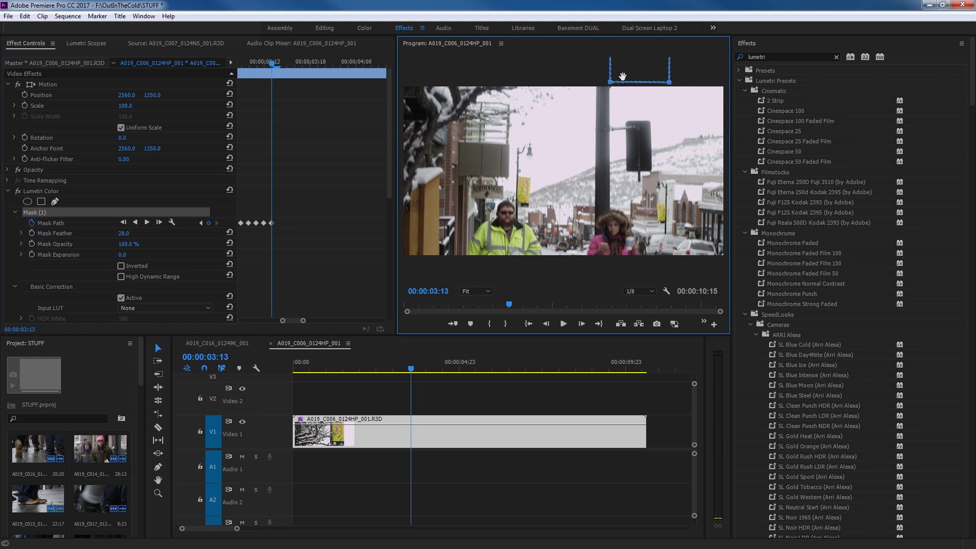
left_click(275, 65)
key("Left")
key("Left")
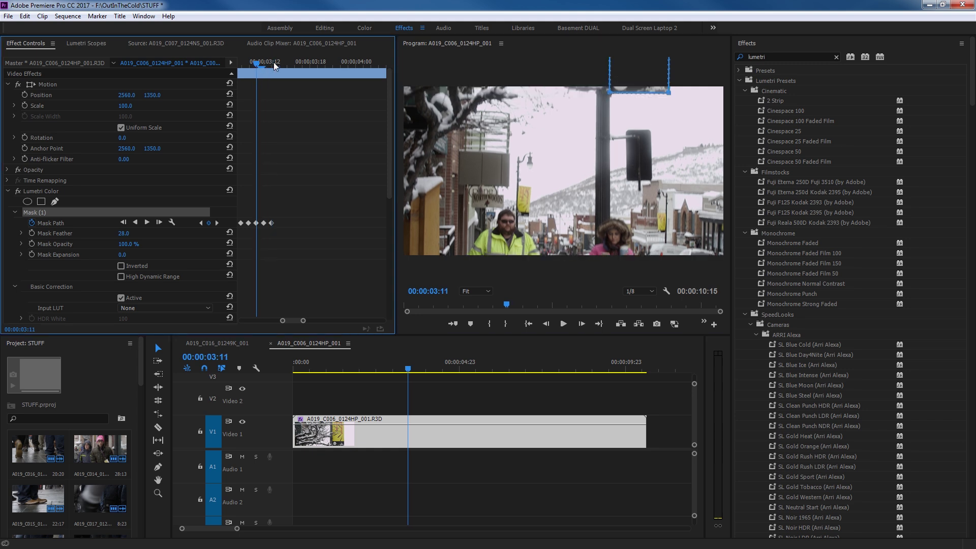
key("Right")
key("Right")
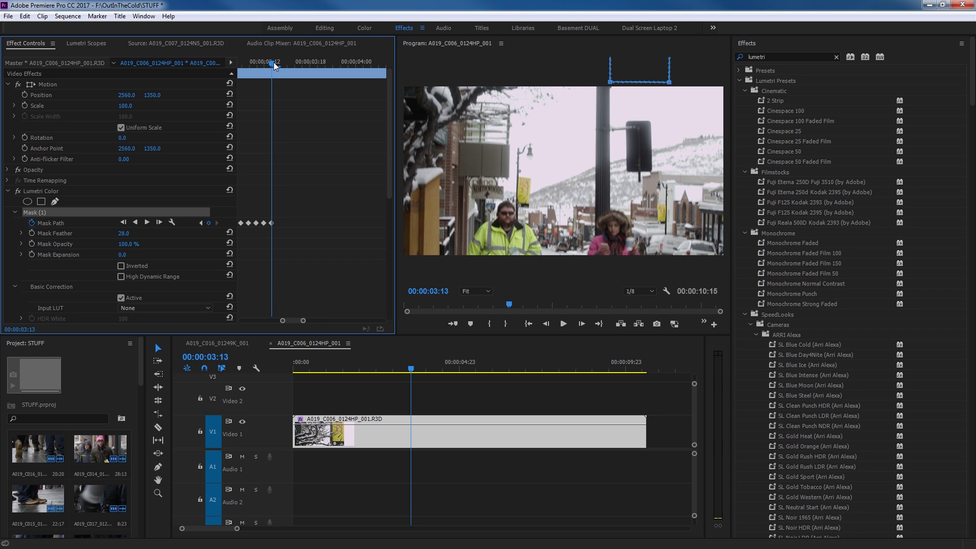
- Step back frame by frame from 00:00:03:13 to 00:00:01:18 to check the mask against the banner
key("Left")
key("Left")
key("Left")
key("Left")
key("Left")
key("Left")
key("Left")
key("Left")
key("Left")
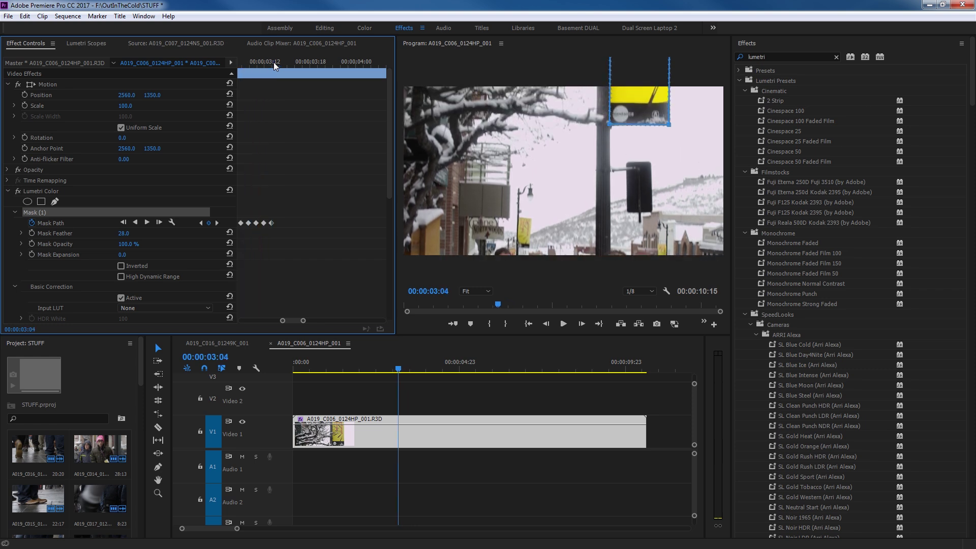
key("Left")
key("Left")
key("Left")
key("Left")
key("Left")
key("Left")
key("Left")
key("Left")
key("Left")
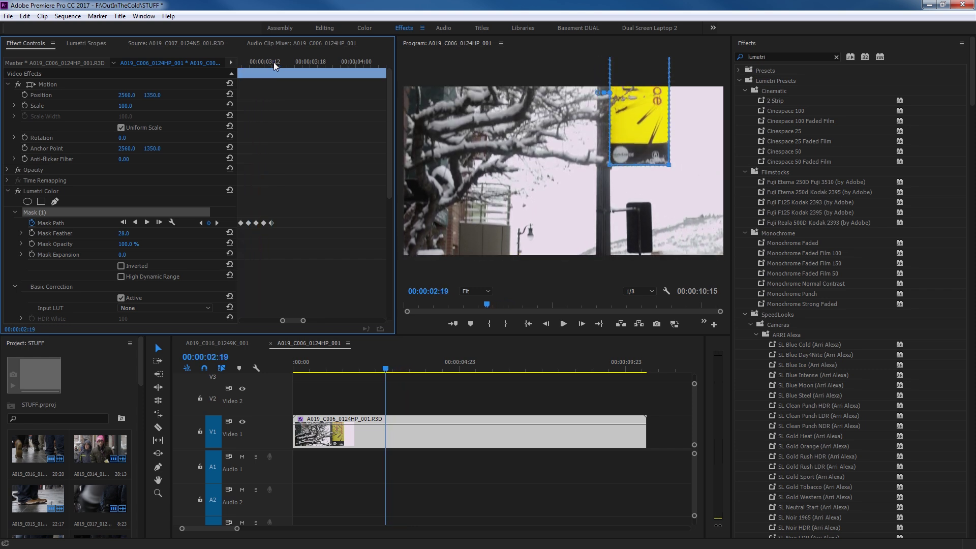
key("Left")
key("Left")
key("Left")
key("Left")
key("Left")
key("Left")
key("Left")
key("Left")
key("Left")
key("Left")
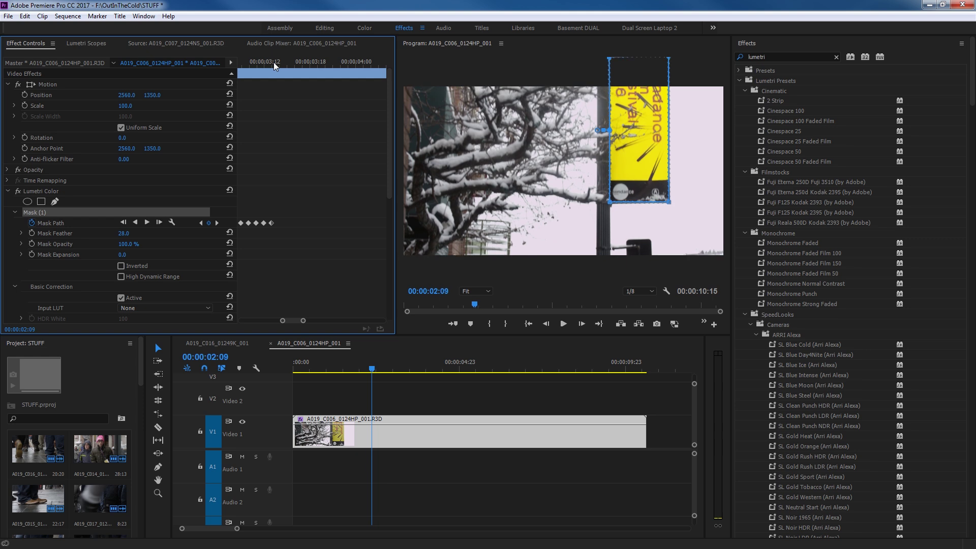
key("Left")
key("Left")
key("Left")
key("Left")
key("Left")
key("Left")
key("Left")
key("Left")
key("Left")
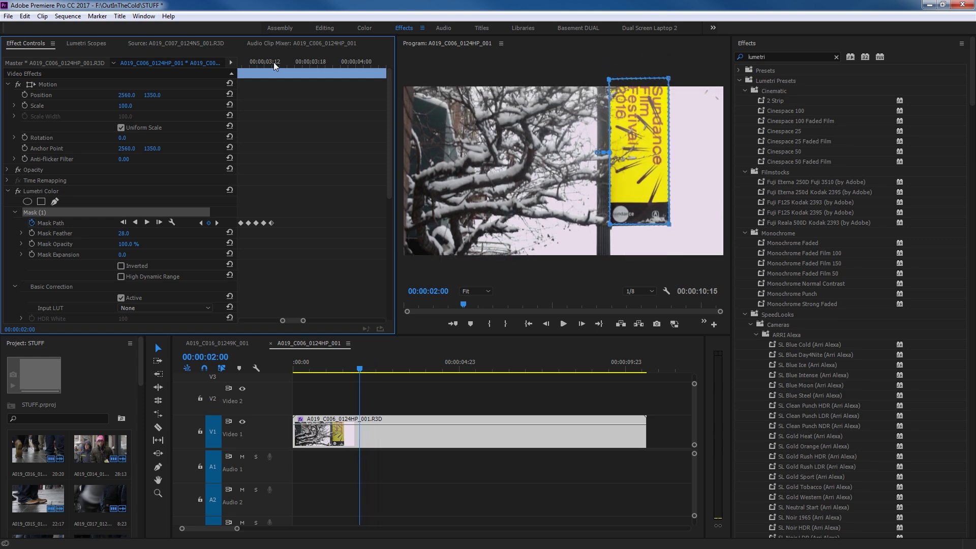
key("Left")
key("Left")
key("Left")
key("Left")
key("Left")
key("Left")
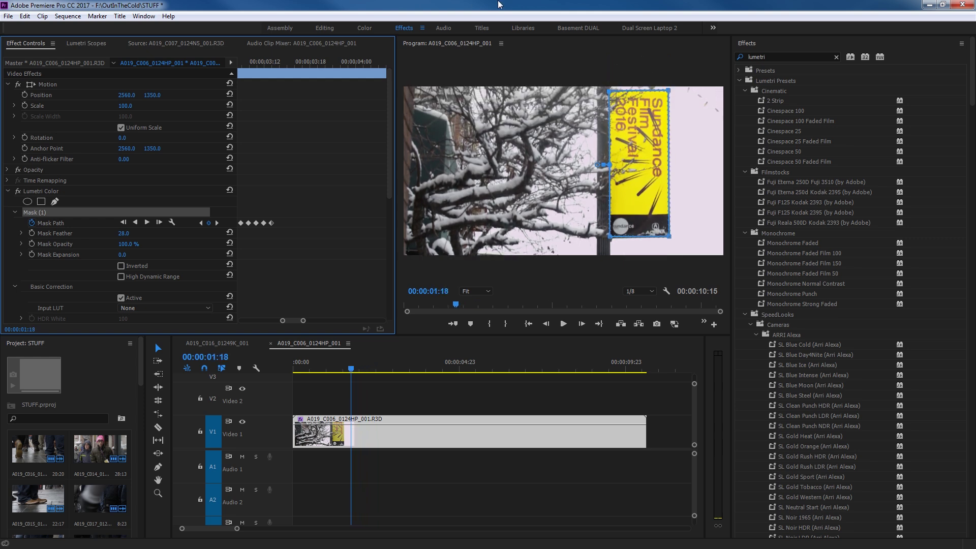
- Set the Basic Correction Saturation of the masked Lumetri Color effect to 0
left_click(66, 192)
scroll(150, 226, "down", 3)
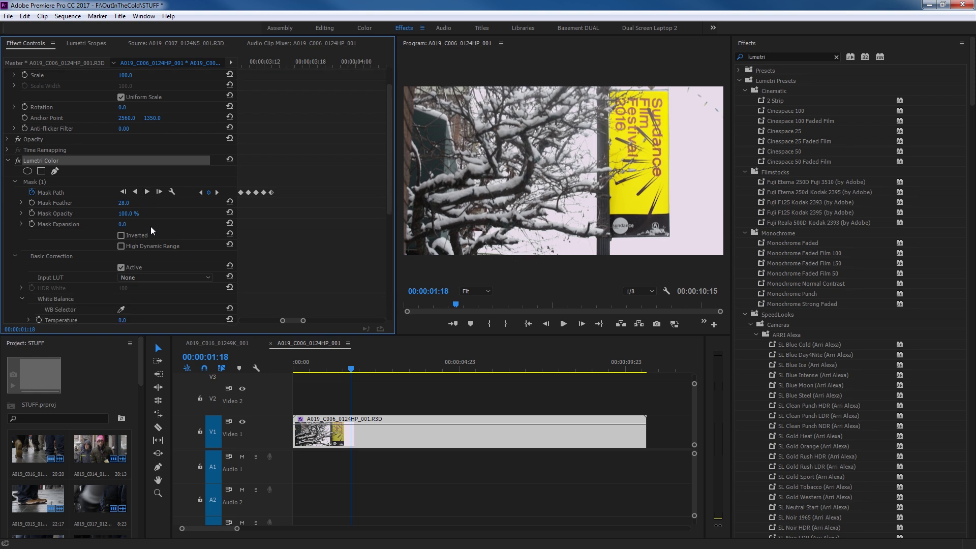
scroll(135, 258, "down", 1)
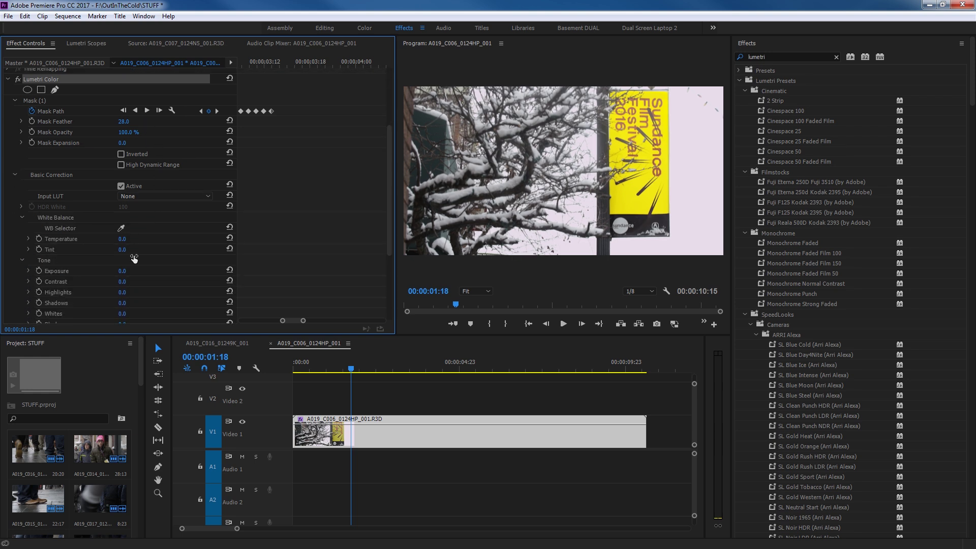
scroll(99, 255, "down", 1)
scroll(99, 257, "up", 2)
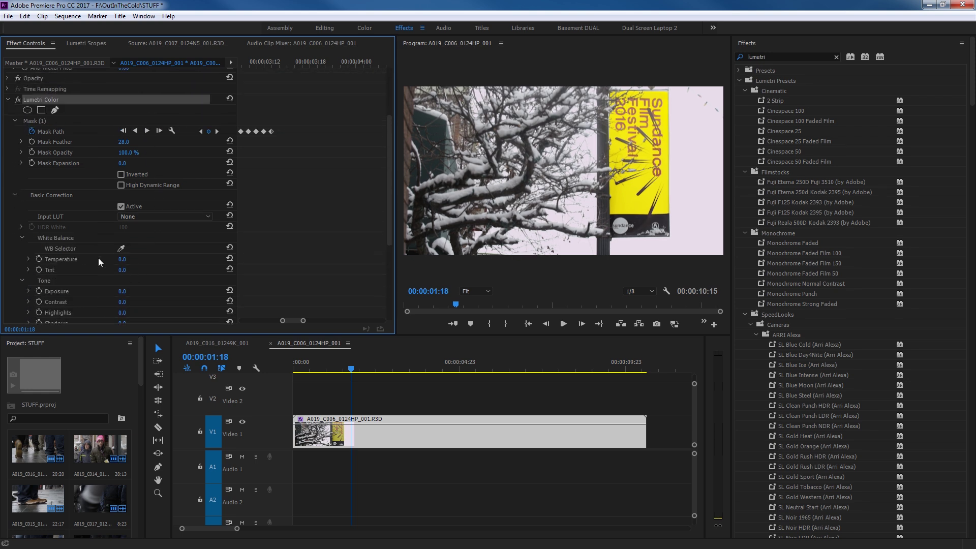
scroll(100, 257, "down", 5)
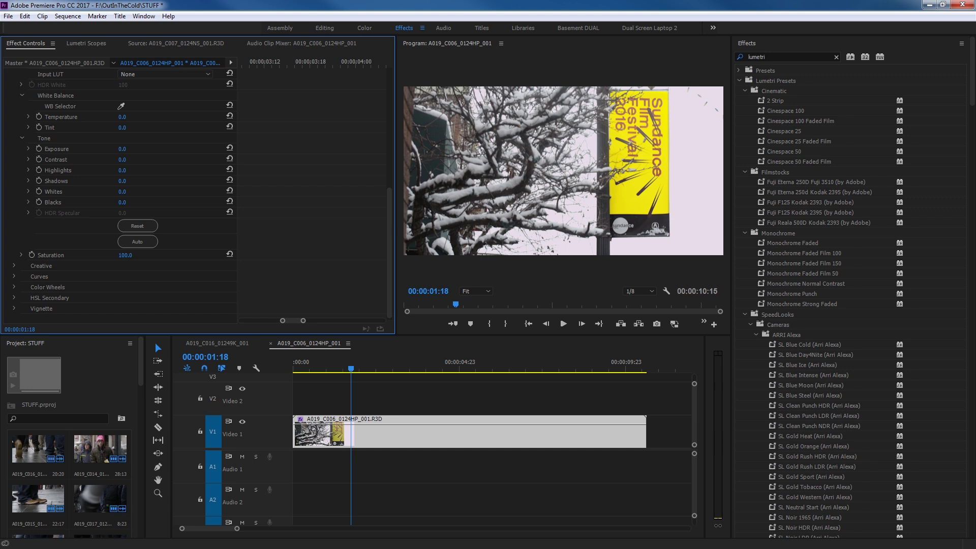
left_click(134, 256)
type("0")
key("Return")
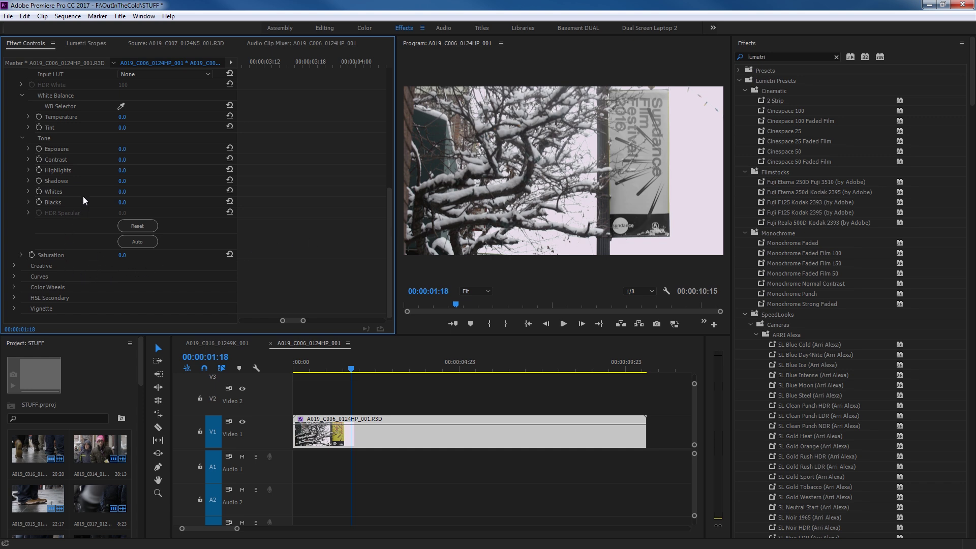
- Try several Mask Expansion values on the banner mask and settle on 36
scroll(93, 156, "up", 6)
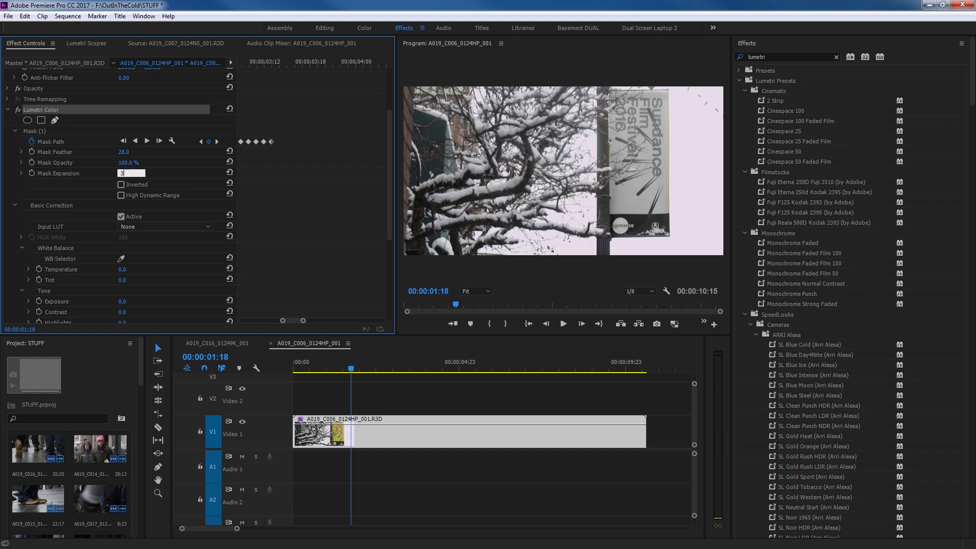
left_click(123, 174)
type("10")
key("Return")
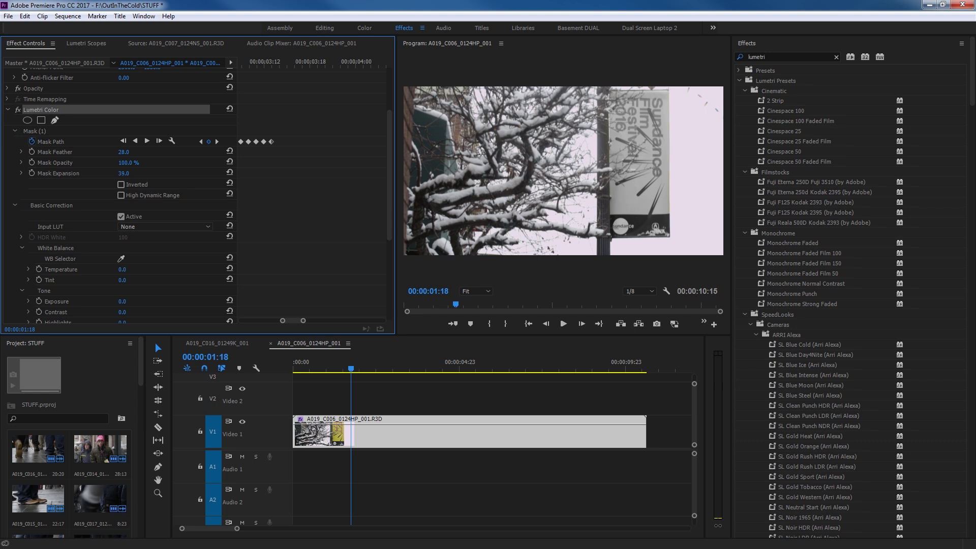
left_click(43, 131)
left_click(123, 174)
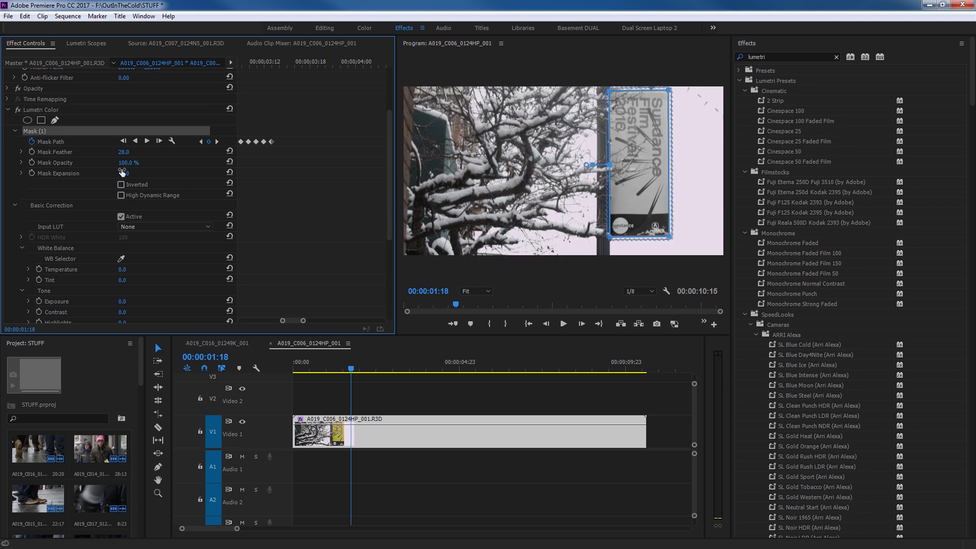
type("80")
key("Return")
left_click(123, 174)
type("63")
key("Return")
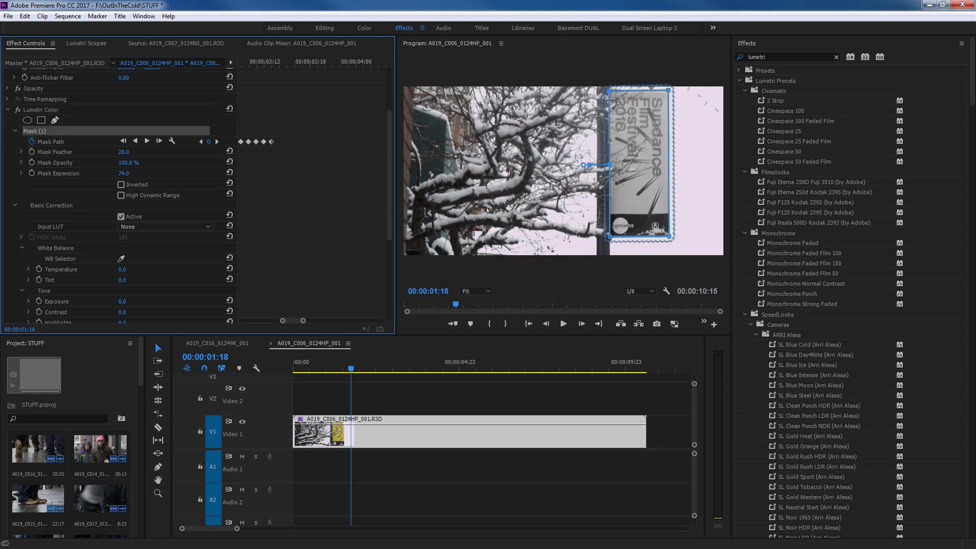
left_click_drag(123, 173, 109, 174)
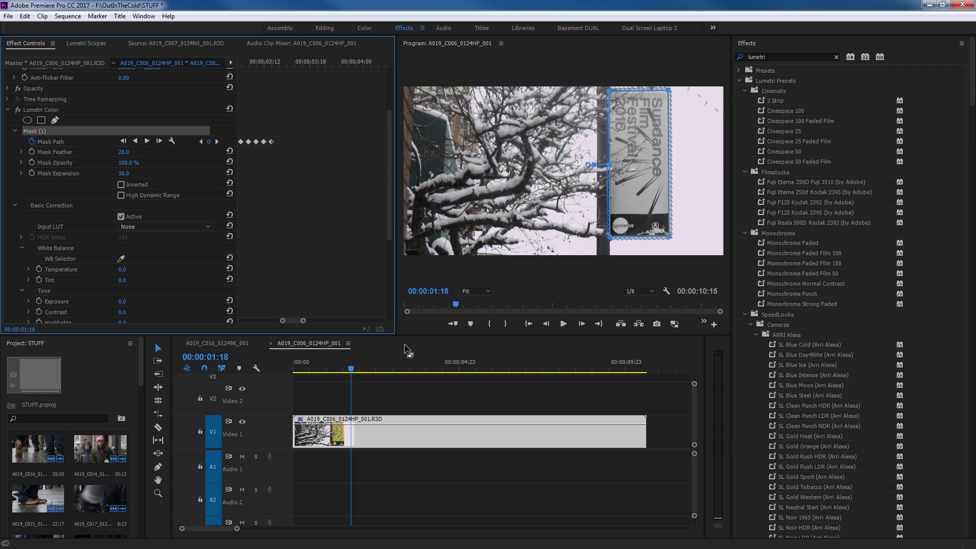
- Play the clip from 00:00:01:18 past 00:00:04:00 to review the masked banner, and return to 00:00:01:00
left_click(360, 356)
key("space")
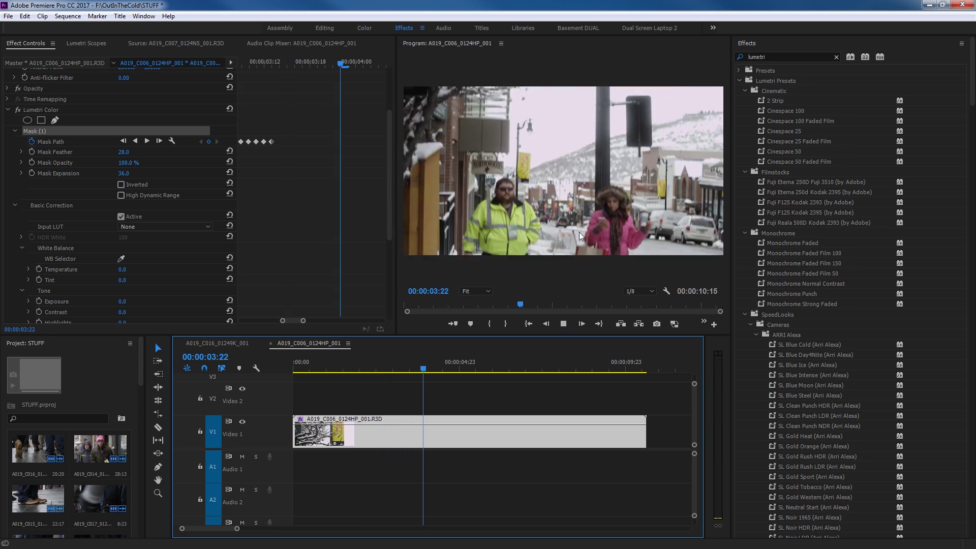
key("space")
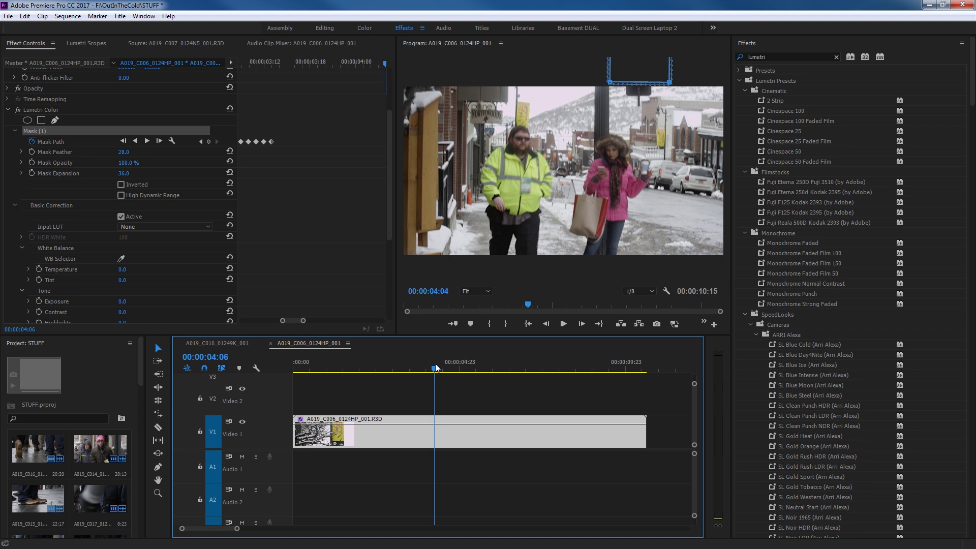
left_click_drag(417, 365, 328, 371)
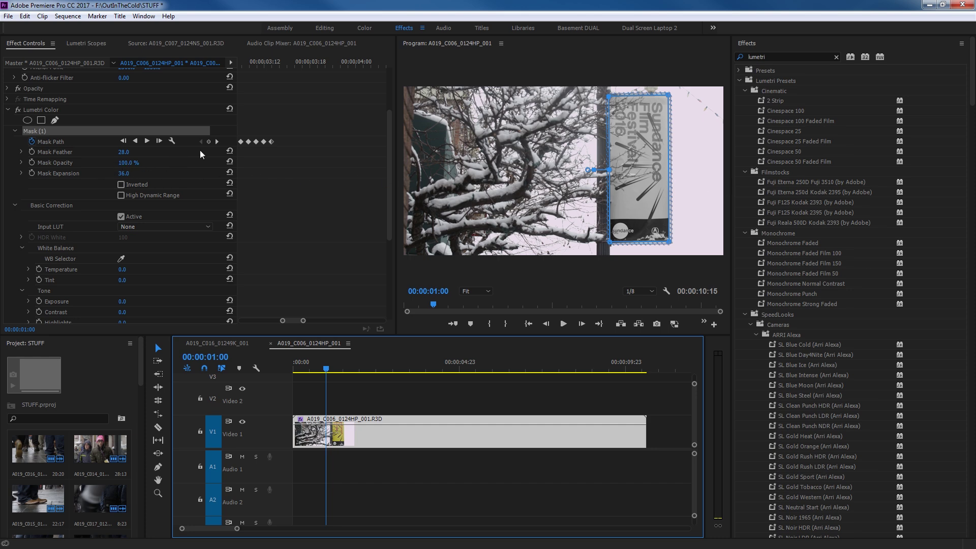
left_click(255, 65)
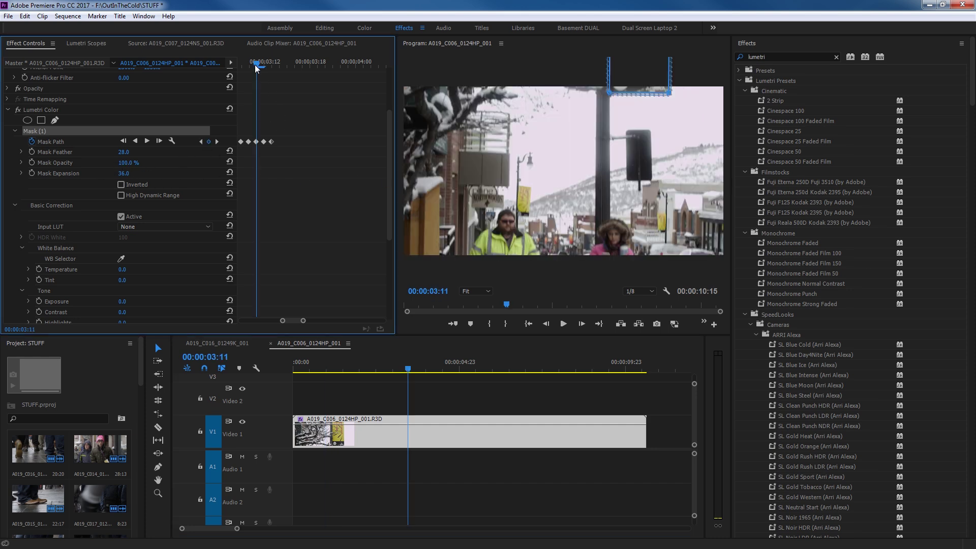
left_click_drag(255, 69, 276, 124)
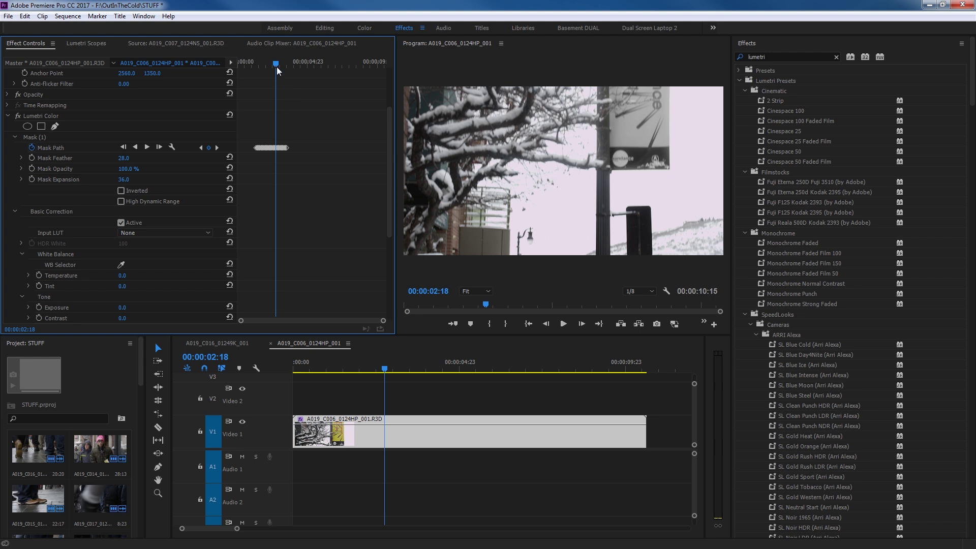
mouse_move(276, 66)
left_mouse_down()
mouse_move(256, 60)
mouse_move(267, 65)
left_mouse_up()
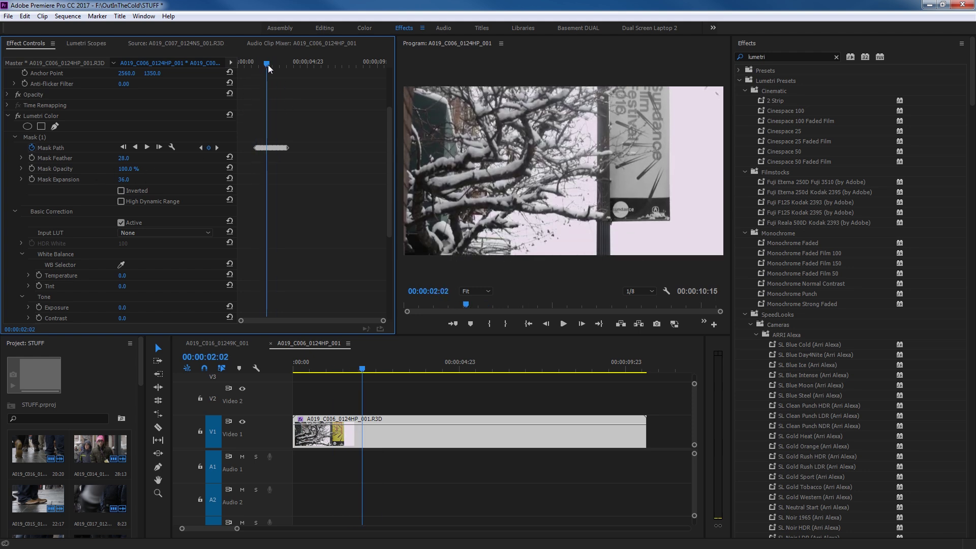
left_click(35, 169)
left_click_drag(270, 62, 276, 65)
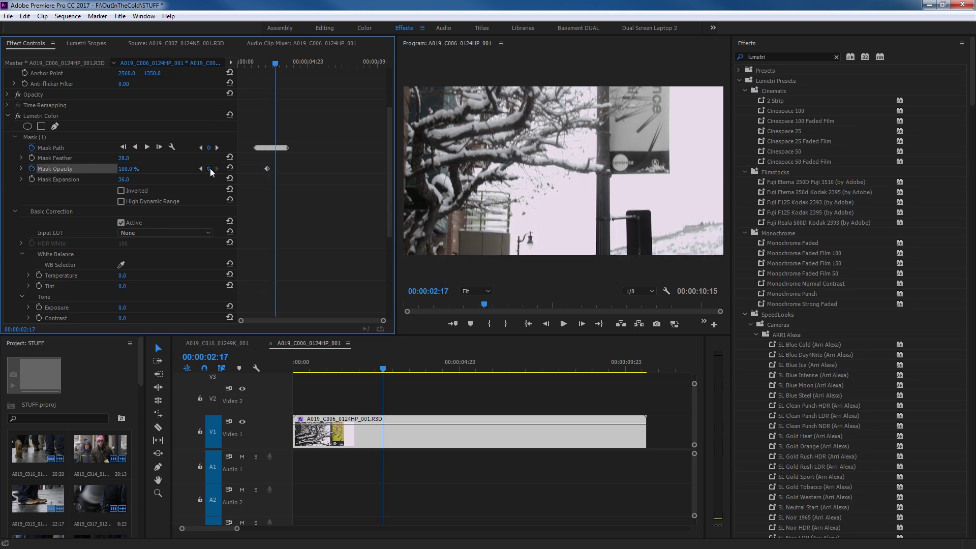
left_click(209, 169)
- Start animating Mask Opacity at 00:00:01:23 and add a second keyframe at 00:00:02:05
left_click(264, 64)
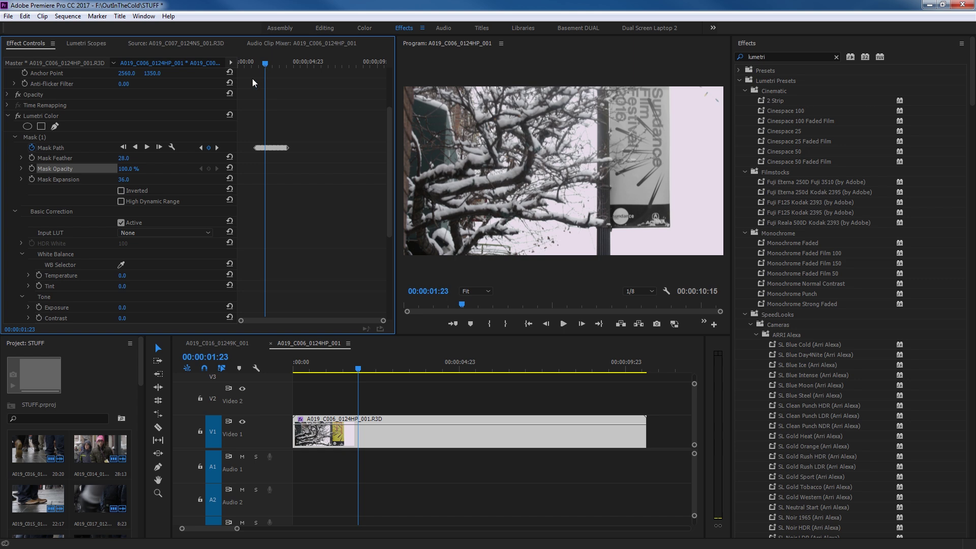
left_click(32, 168)
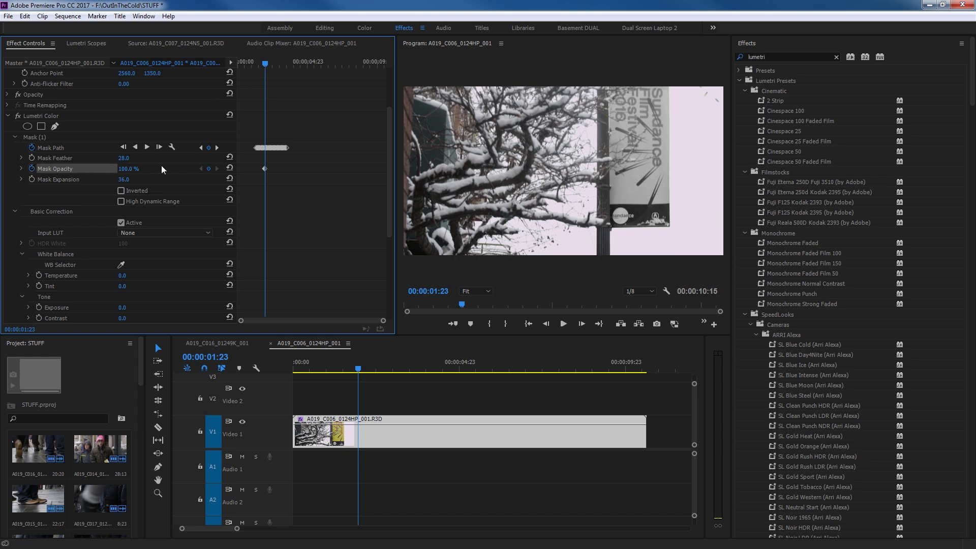
key("space")
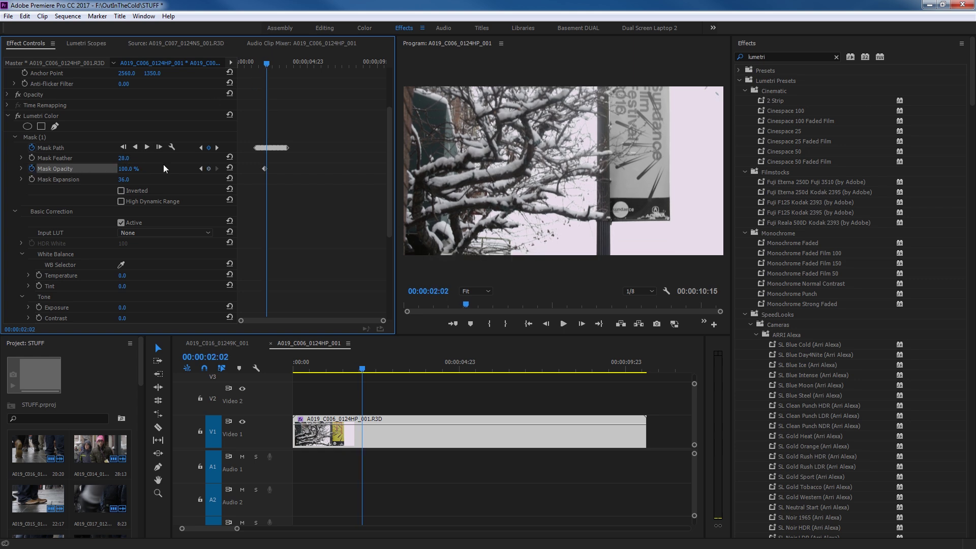
left_click(207, 169)
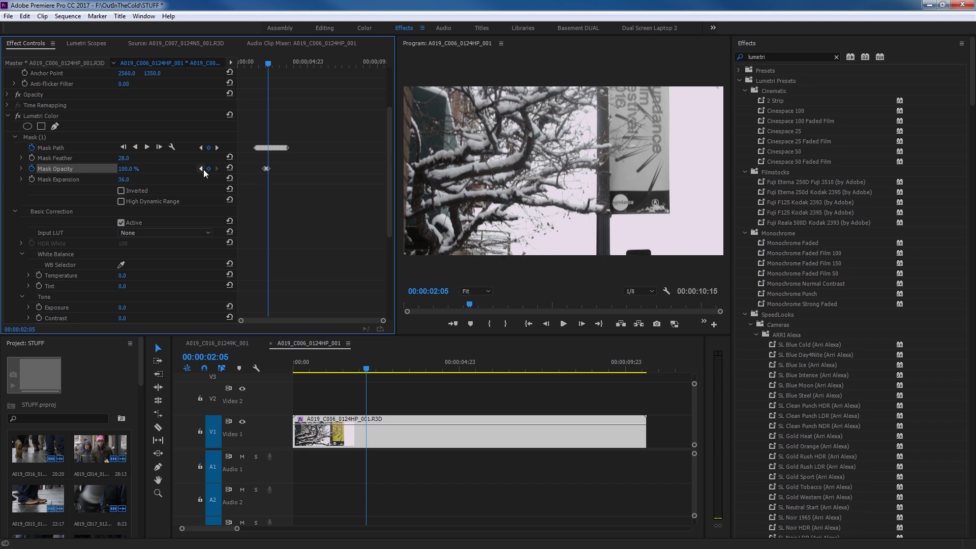
- Add two more Mask Opacity keyframes at 00:00:02:20 and 00:00:02:23
left_click_drag(269, 62, 278, 66)
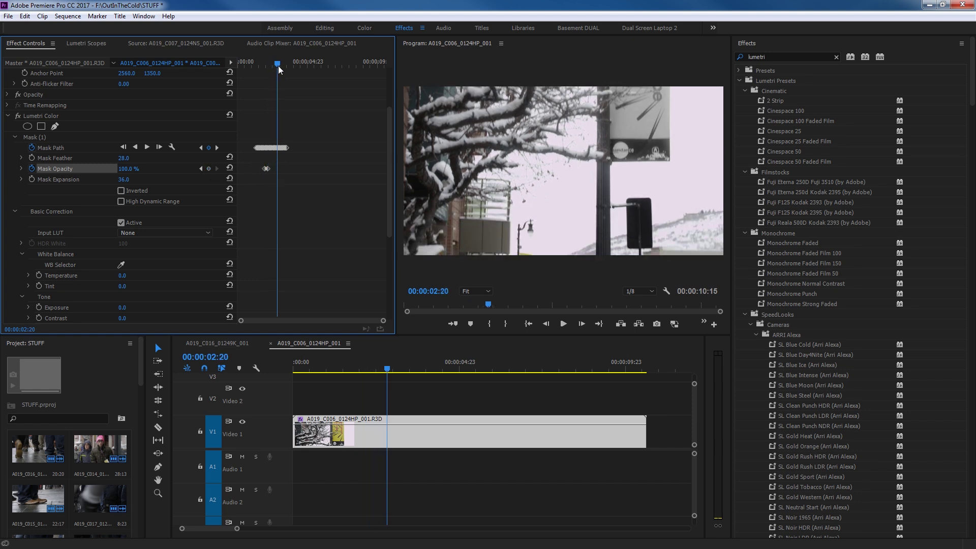
left_click(208, 168)
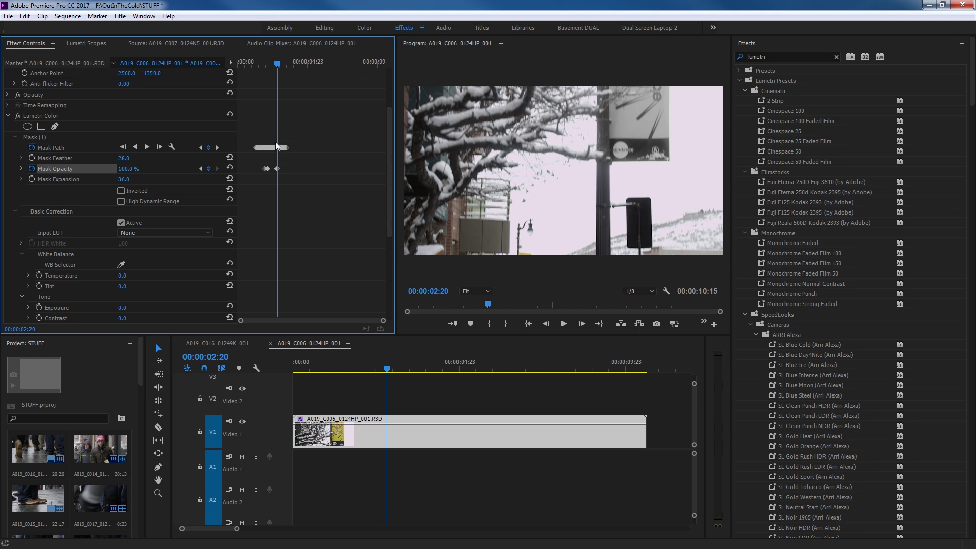
key("Right")
key("Right")
key("Right")
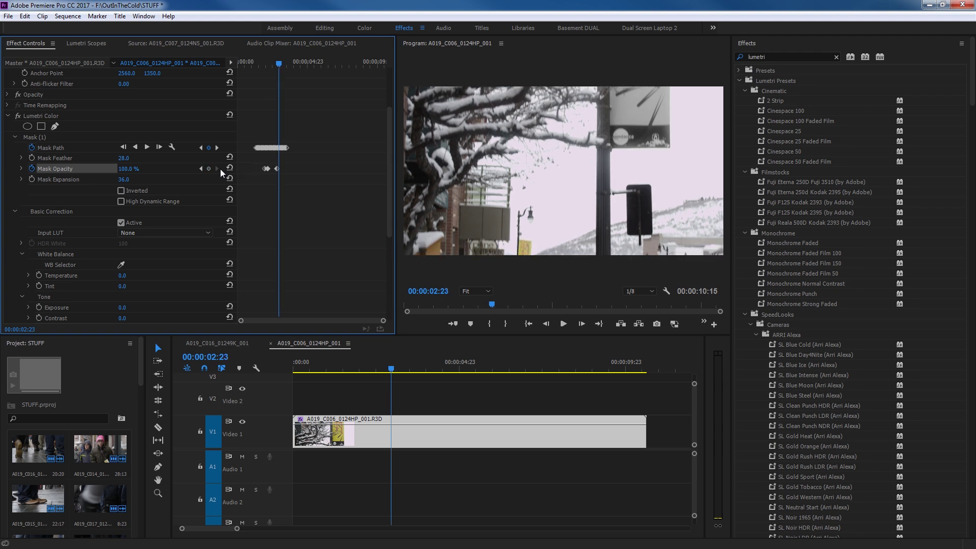
key("equal")
key("equal")
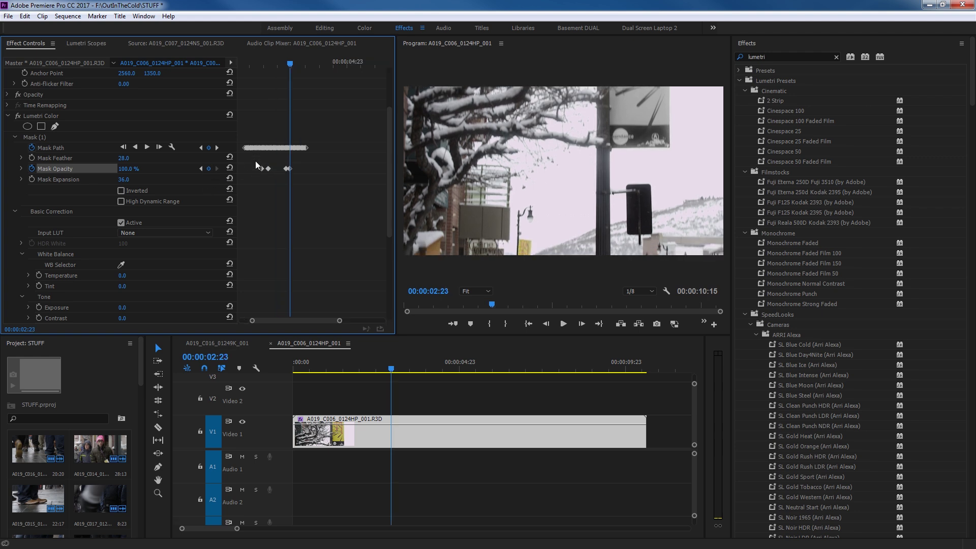
- Move the last Mask Opacity keyframe to just after 00:00:03:00 and return to the first keyframe at 00:00:01:23
left_click_drag(296, 169, 311, 168)
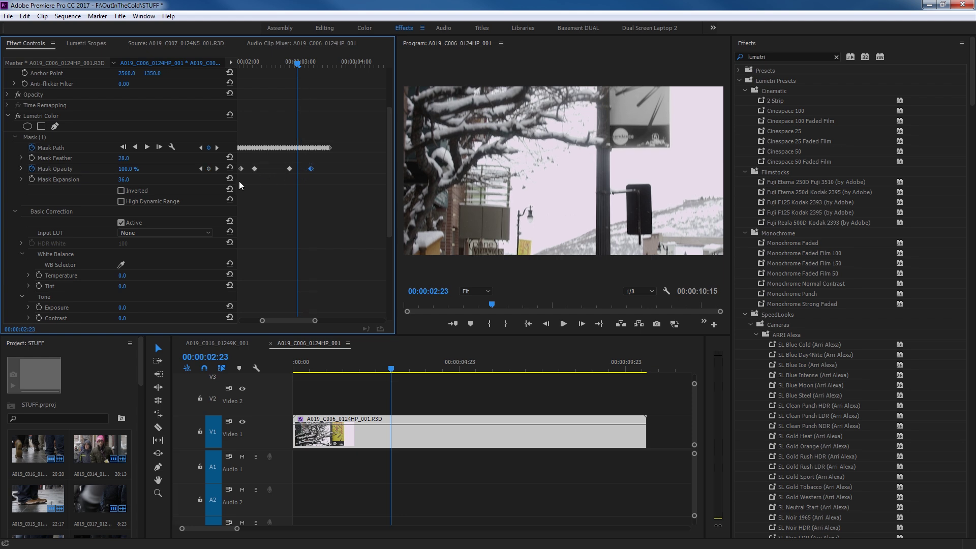
left_click(200, 168)
left_click(201, 168)
left_click(201, 169)
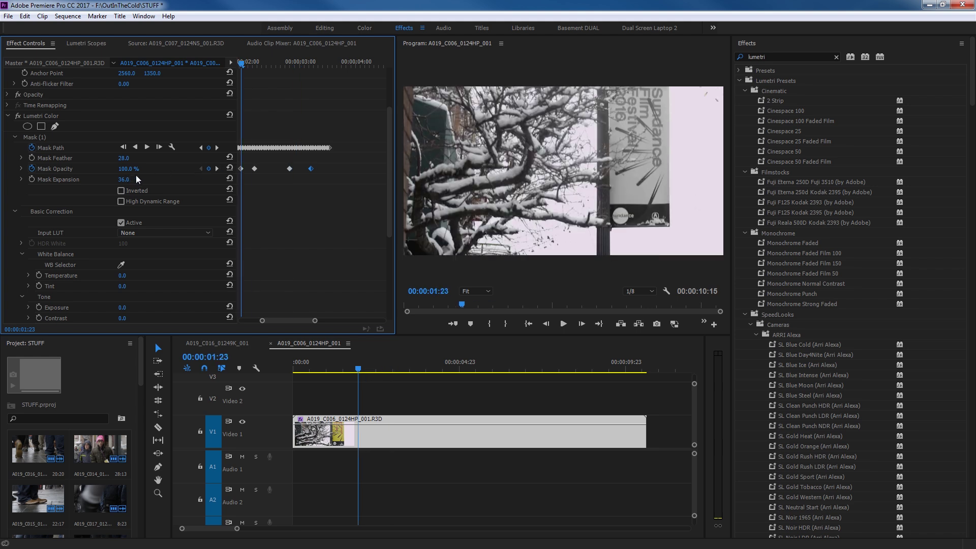
- Set Mask Opacity to 0% at the keyframes at 00:00:02:05 and 00:00:02:20, and move on to the last keyframe at 00:00:03:05
left_click(217, 169)
left_click(127, 168)
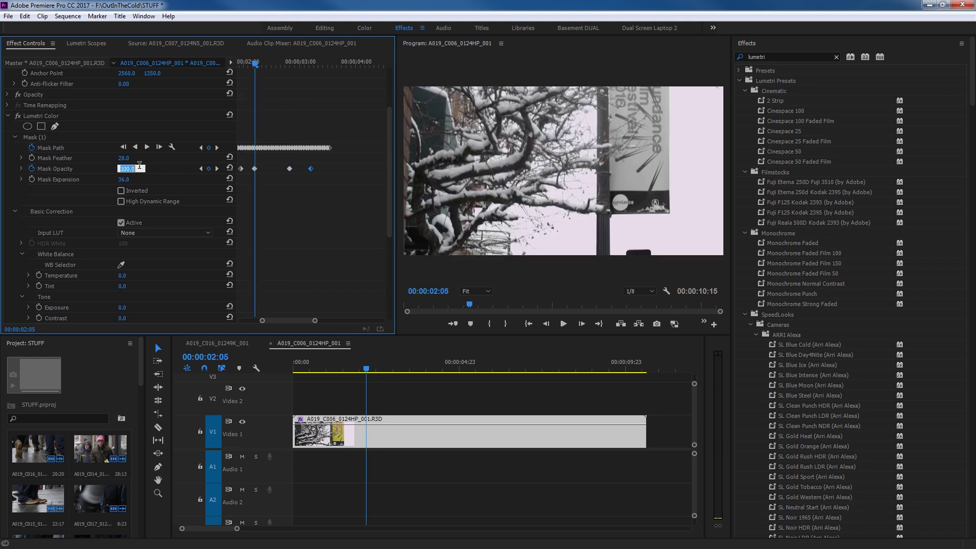
type("0")
key("Return")
left_click(217, 168)
left_click(132, 169)
type("0")
key("Return")
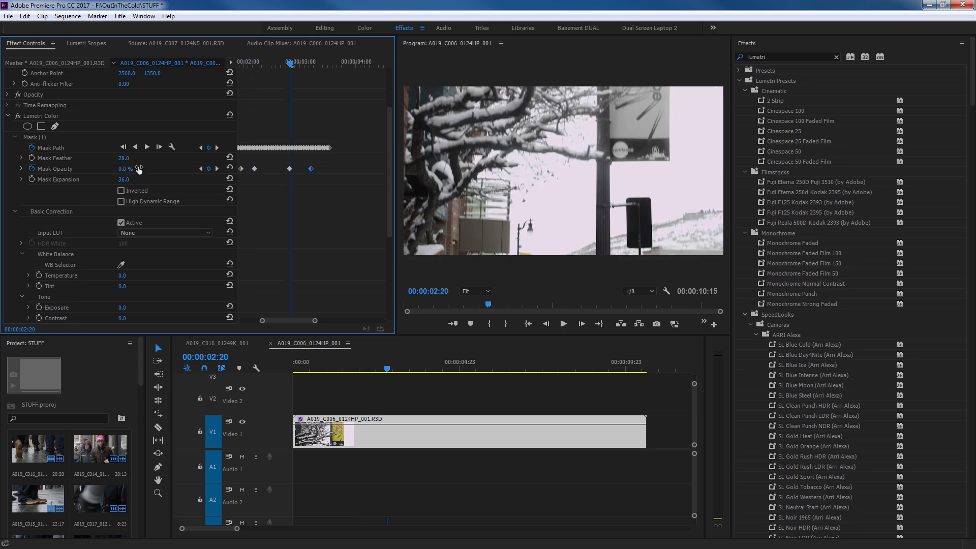
left_click(217, 168)
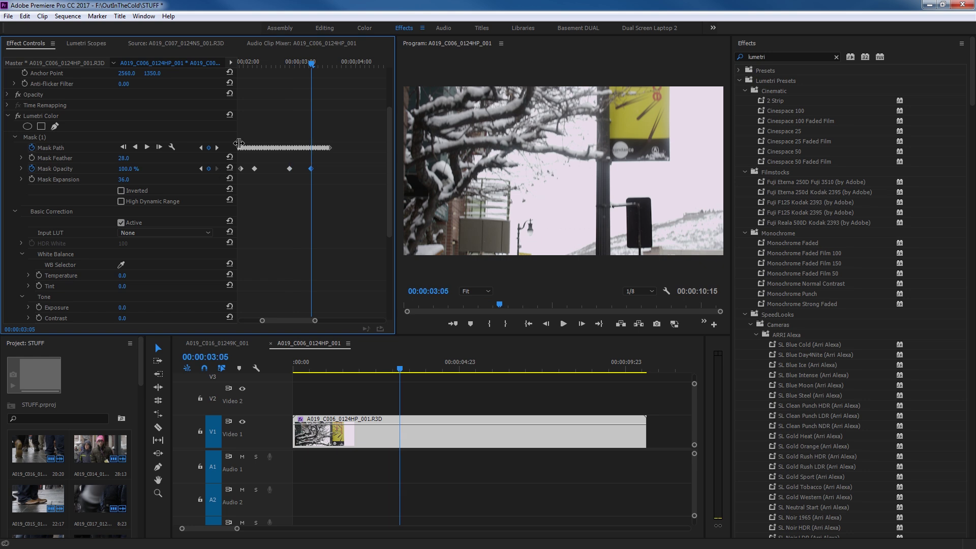
- Play the clip from about 00:00:01:22 to 00:00:03:12 to review the Mask Opacity animation, and return to 00:00:01:22
left_click_drag(249, 65, 240, 65)
key("space")
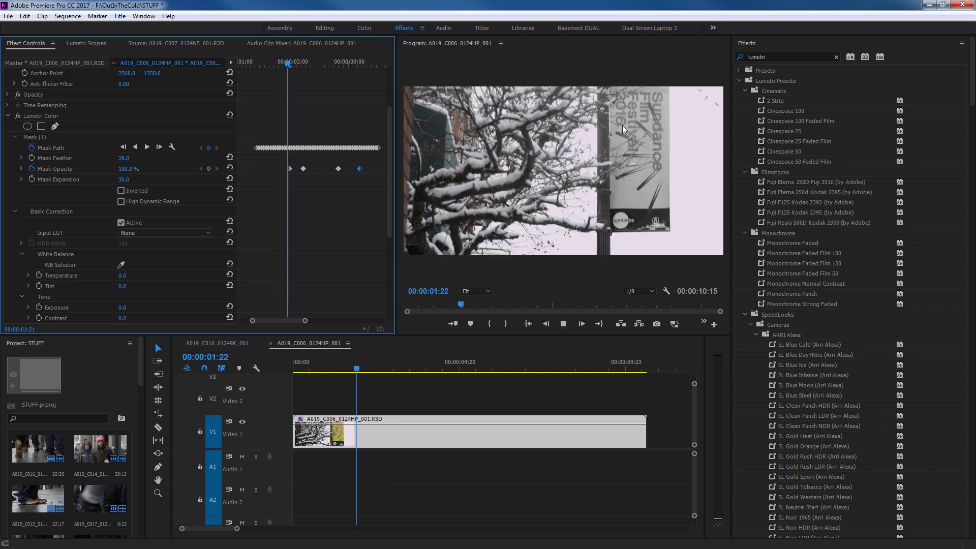
key("space")
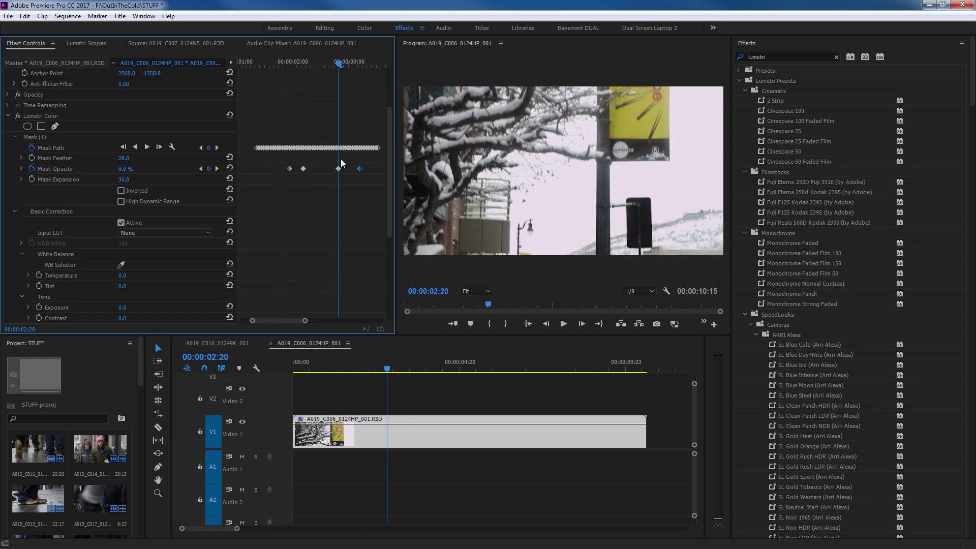
key("space")
key("space")
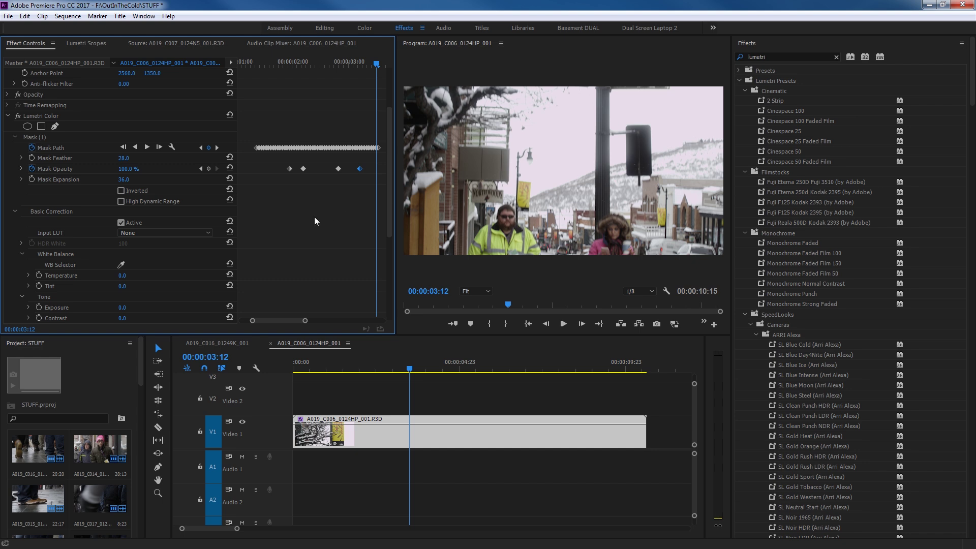
left_click_drag(338, 60, 288, 71)
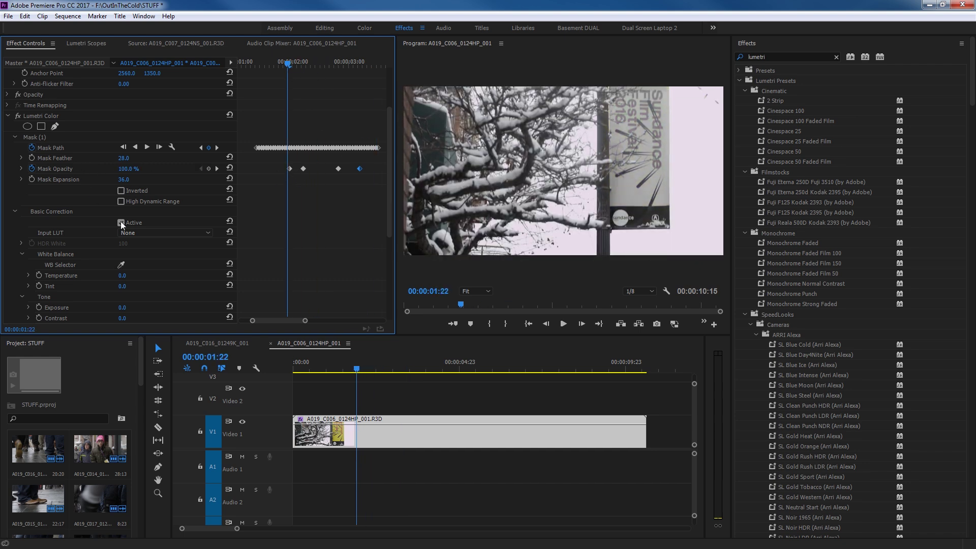